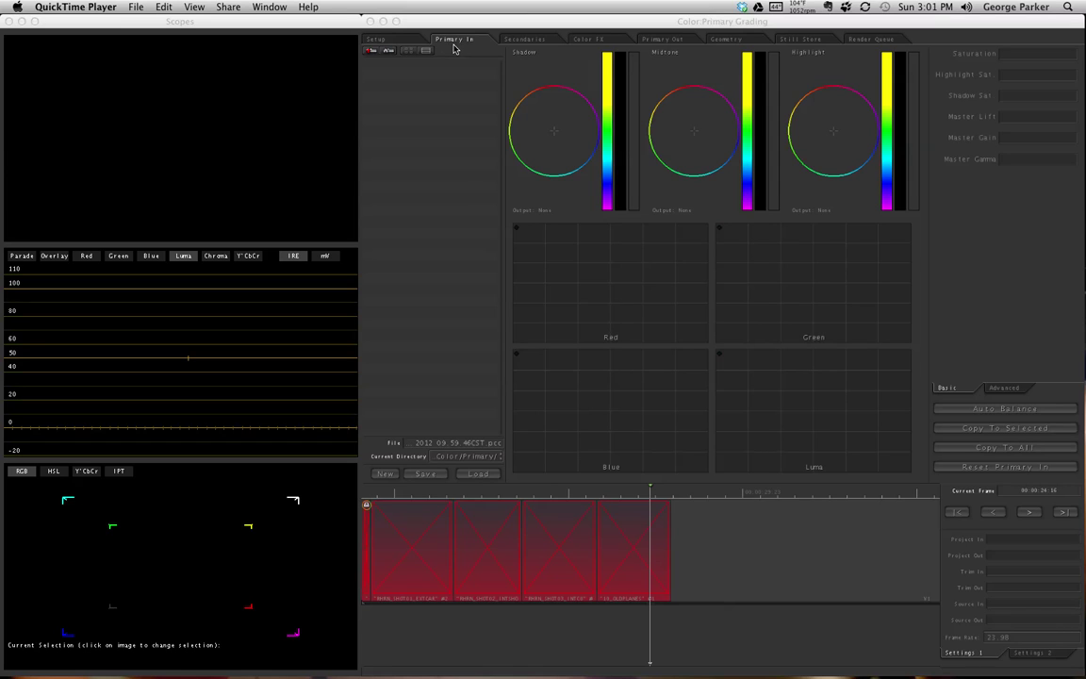
Step: Switch to Color, start opening a project and browse to the Elements drive under /Volumes
click(130, 19)
click(77, 8)
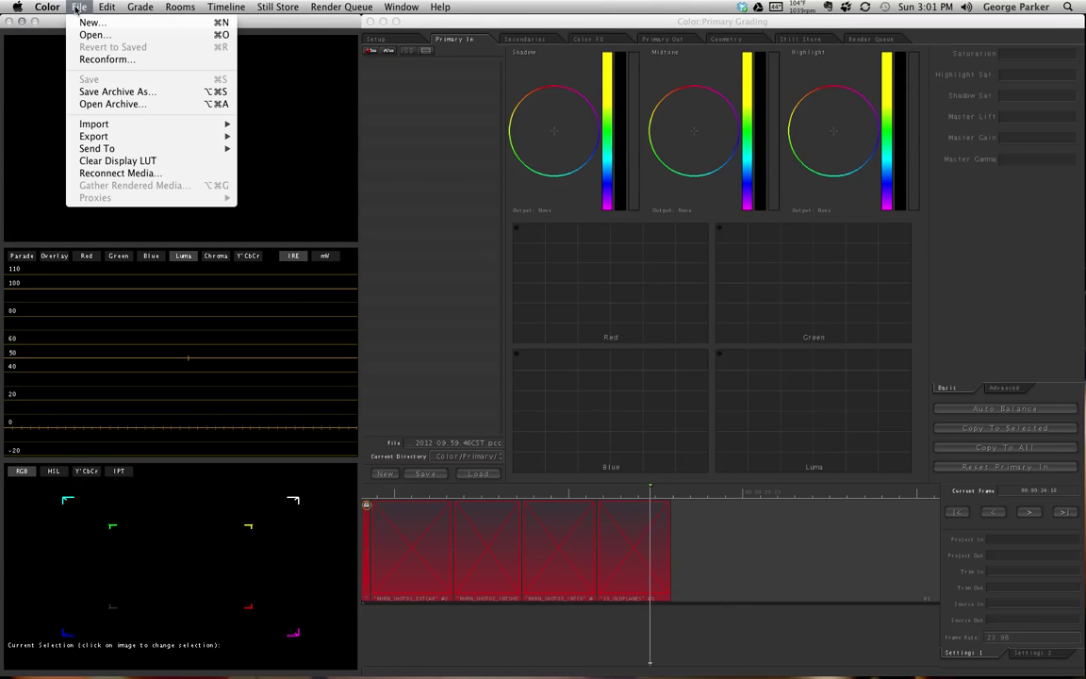
click(94, 34)
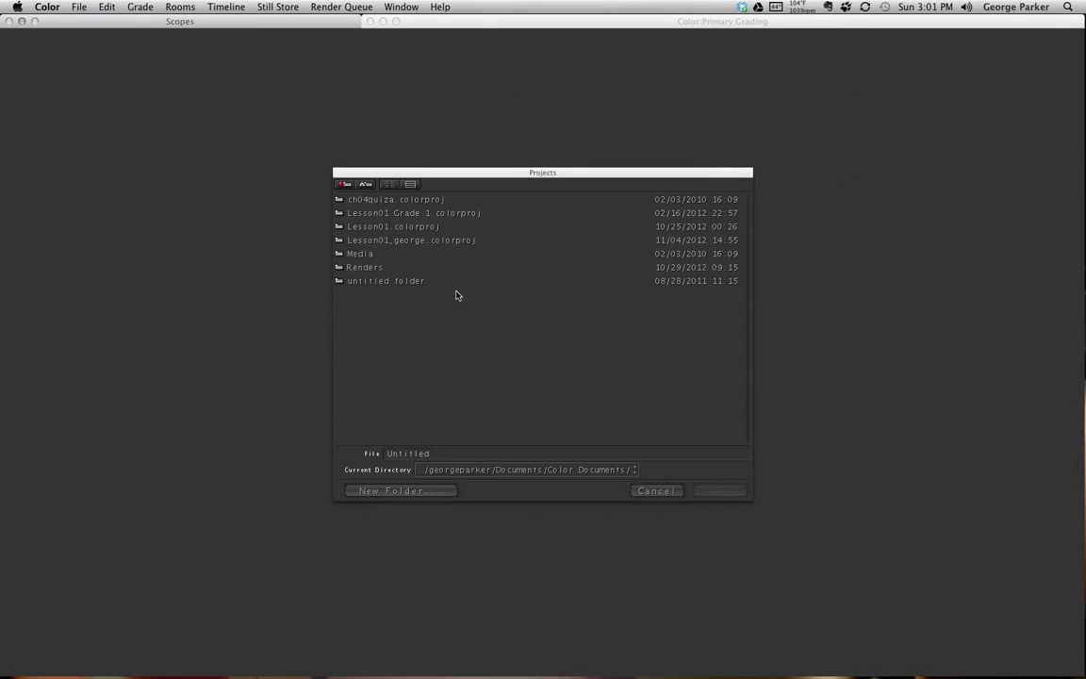
click(343, 186)
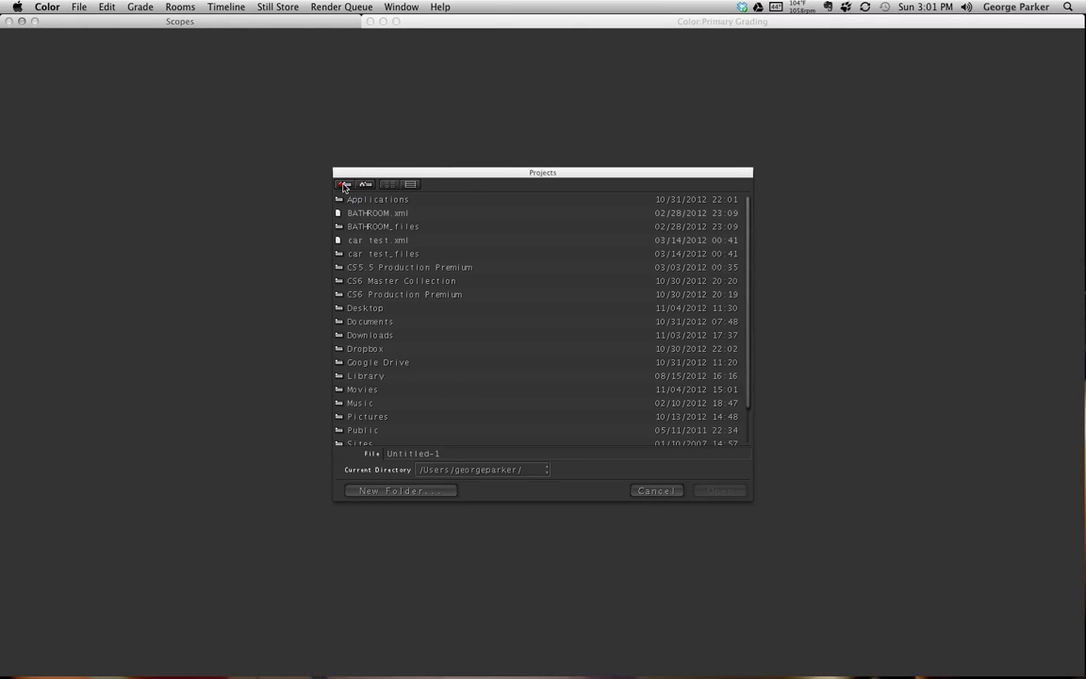
click(343, 184)
click(343, 185)
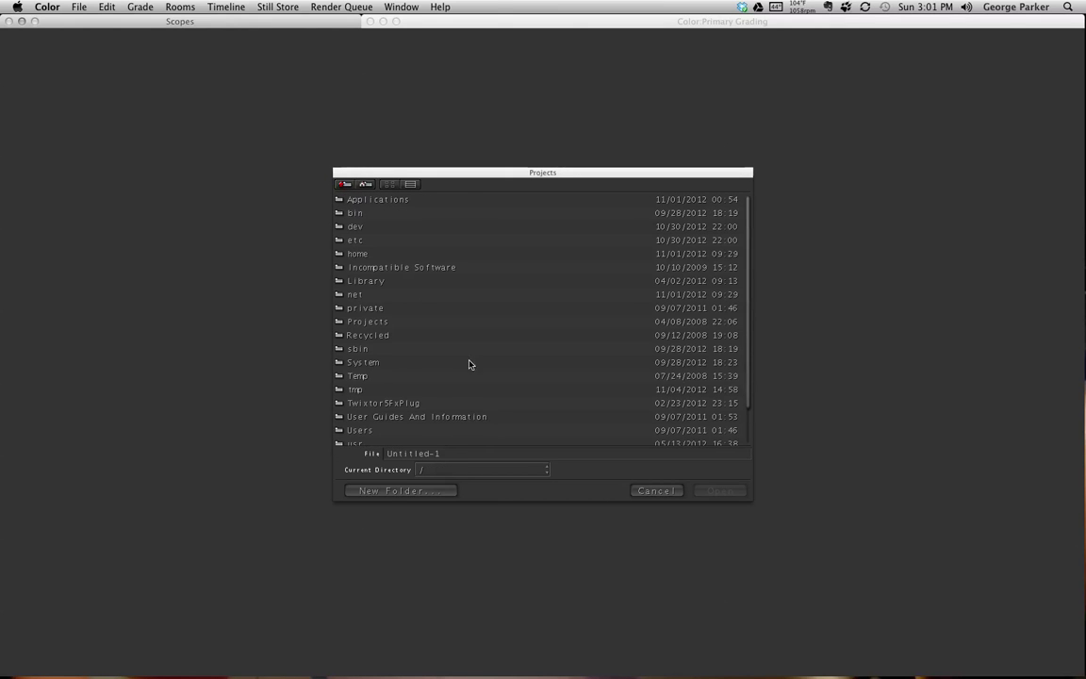
scroll(463, 361, down, 2)
click(405, 439)
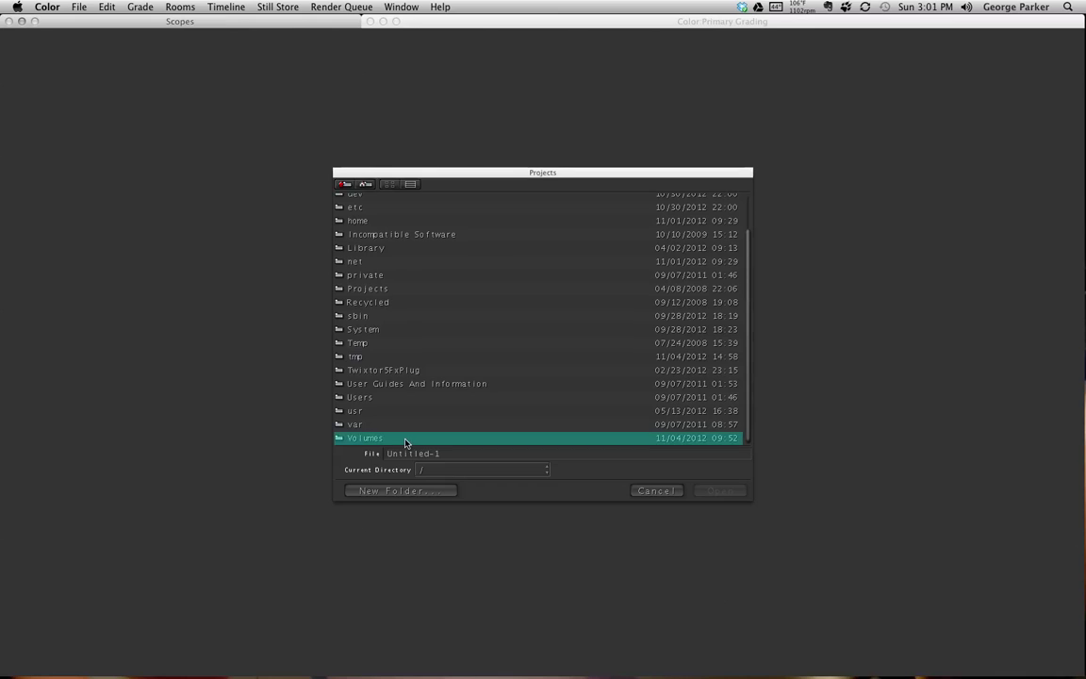
double_click(405, 439)
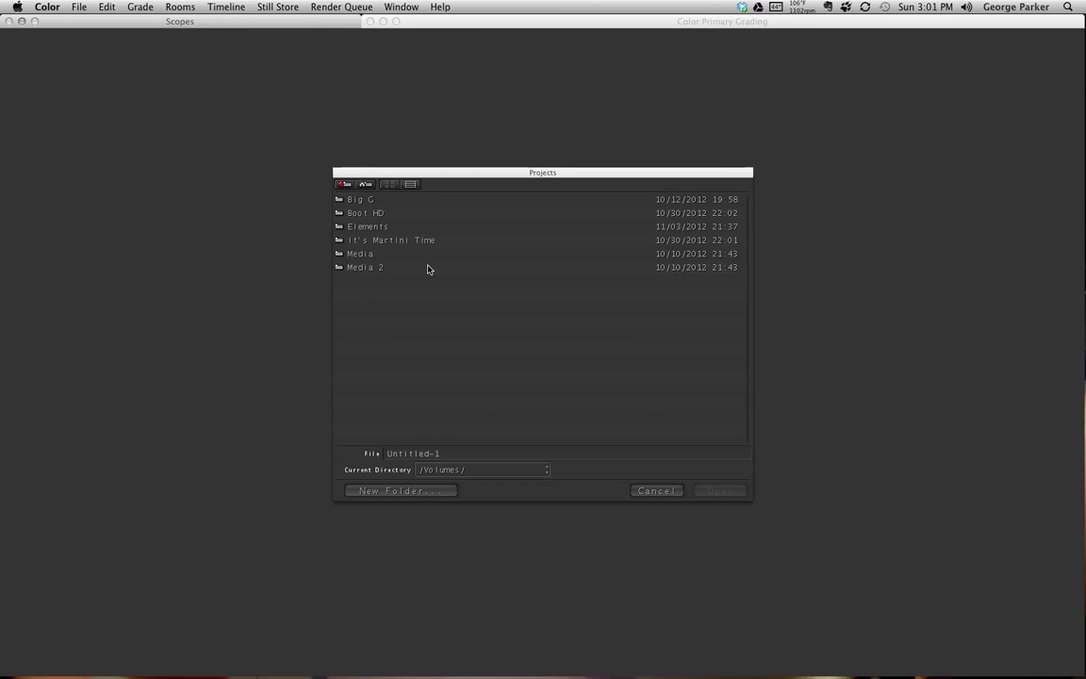
click(388, 229)
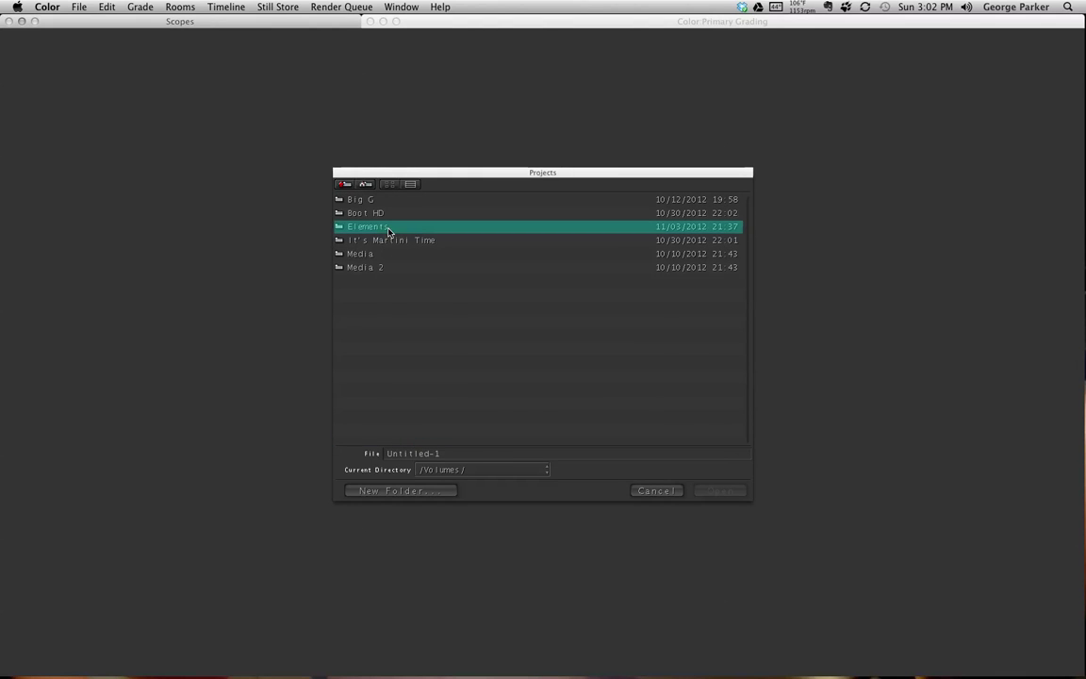
double_click(388, 229)
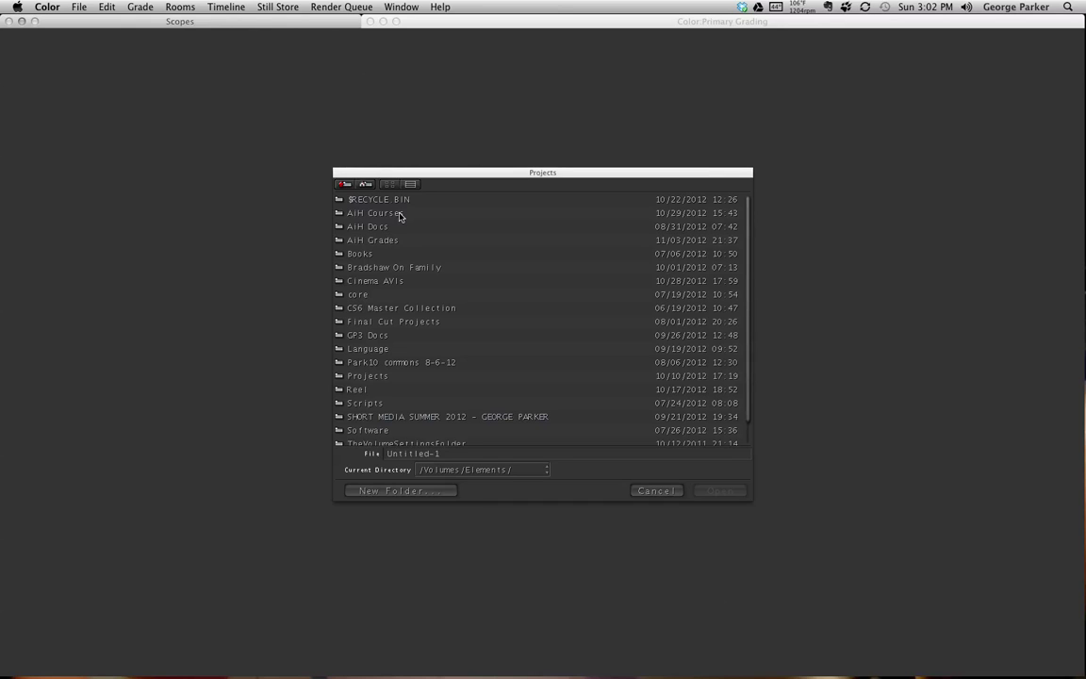
Step: Open the Primary Grading.colorproj project from AiH Courses/Compression/Materials/Color Book Files/Lesson Files/Lesson 02
double_click(399, 214)
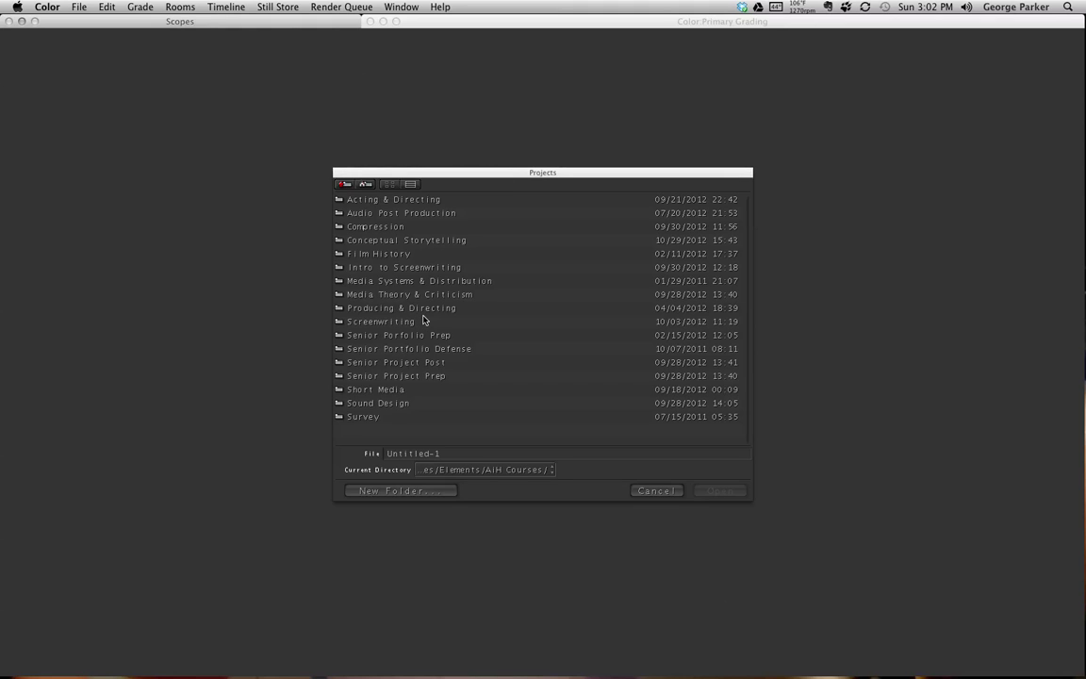
double_click(366, 227)
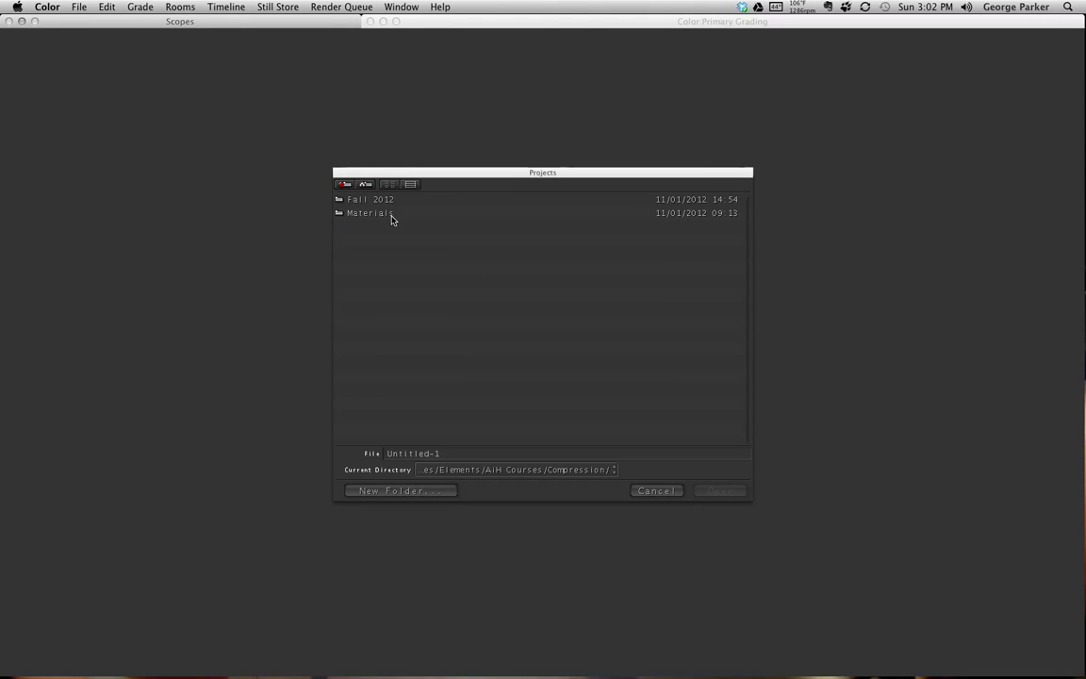
double_click(389, 217)
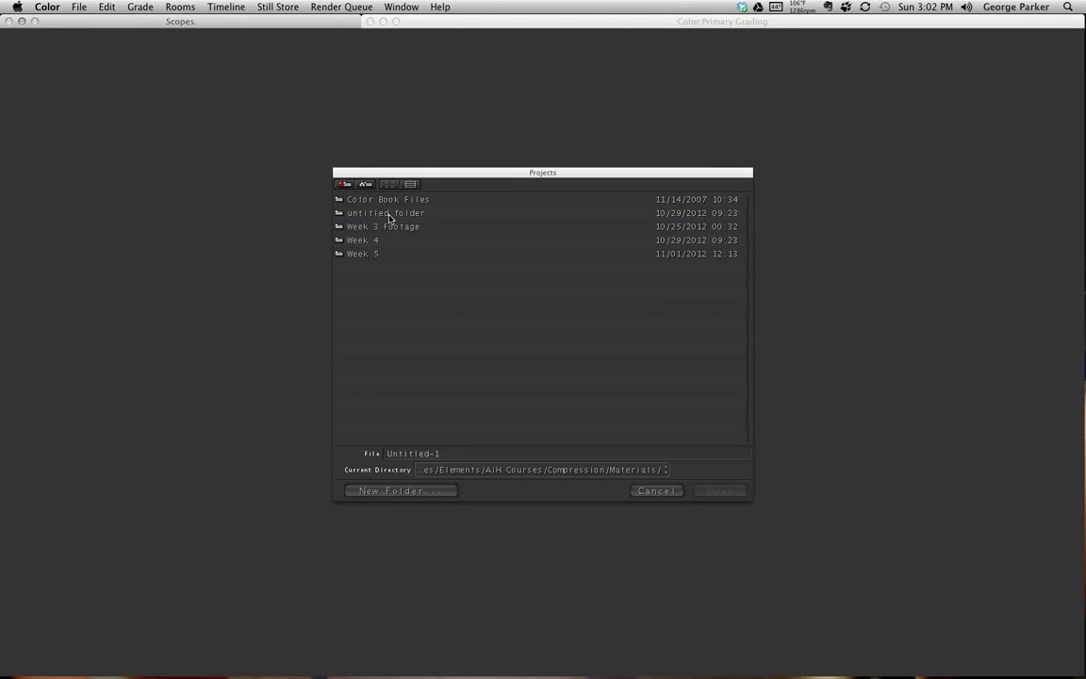
double_click(385, 201)
double_click(385, 203)
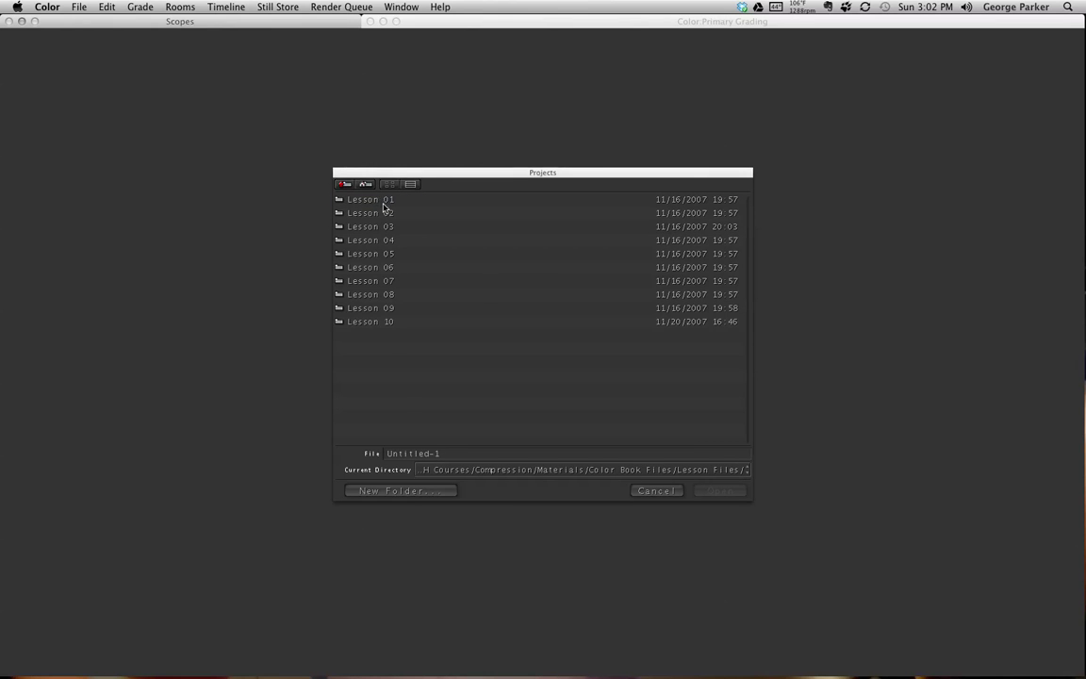
double_click(383, 212)
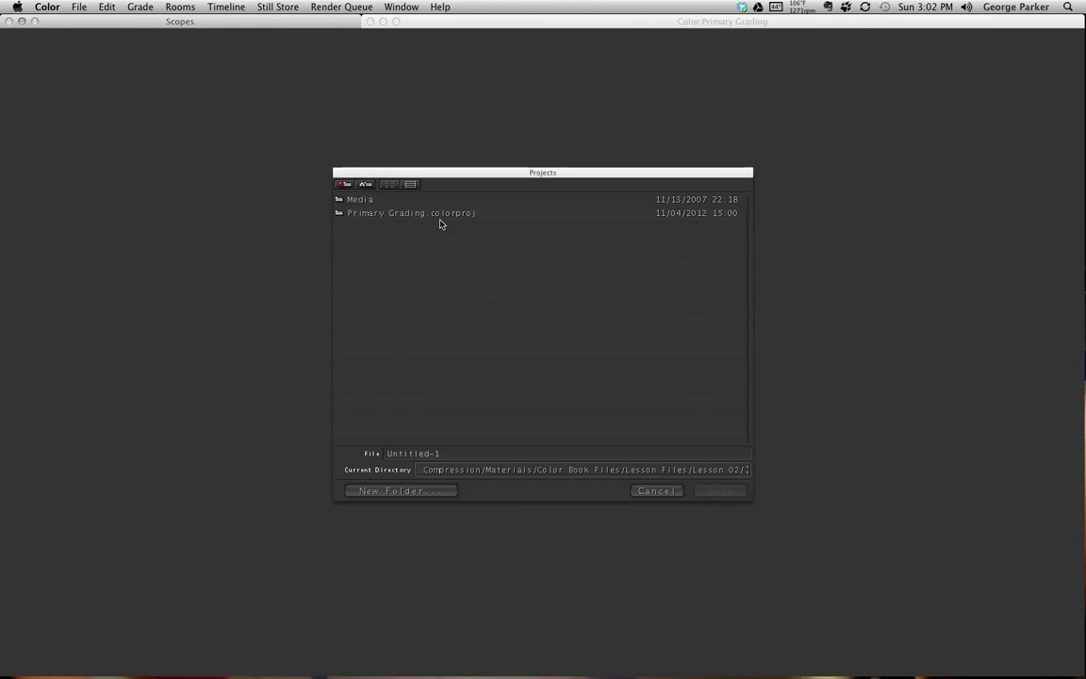
click(383, 214)
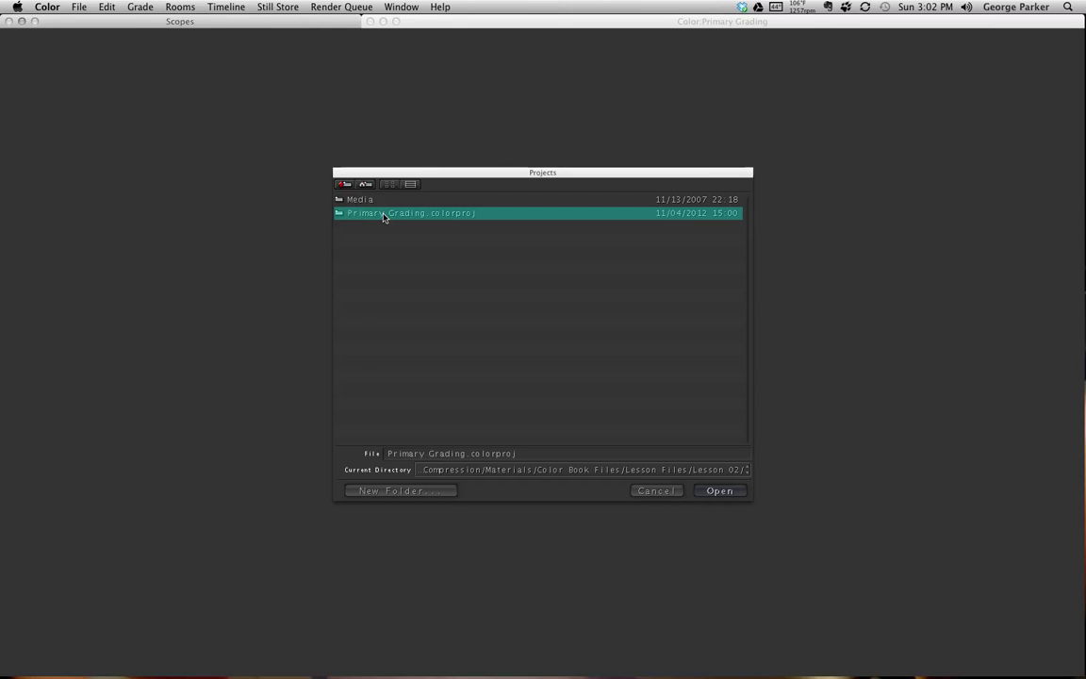
click(719, 491)
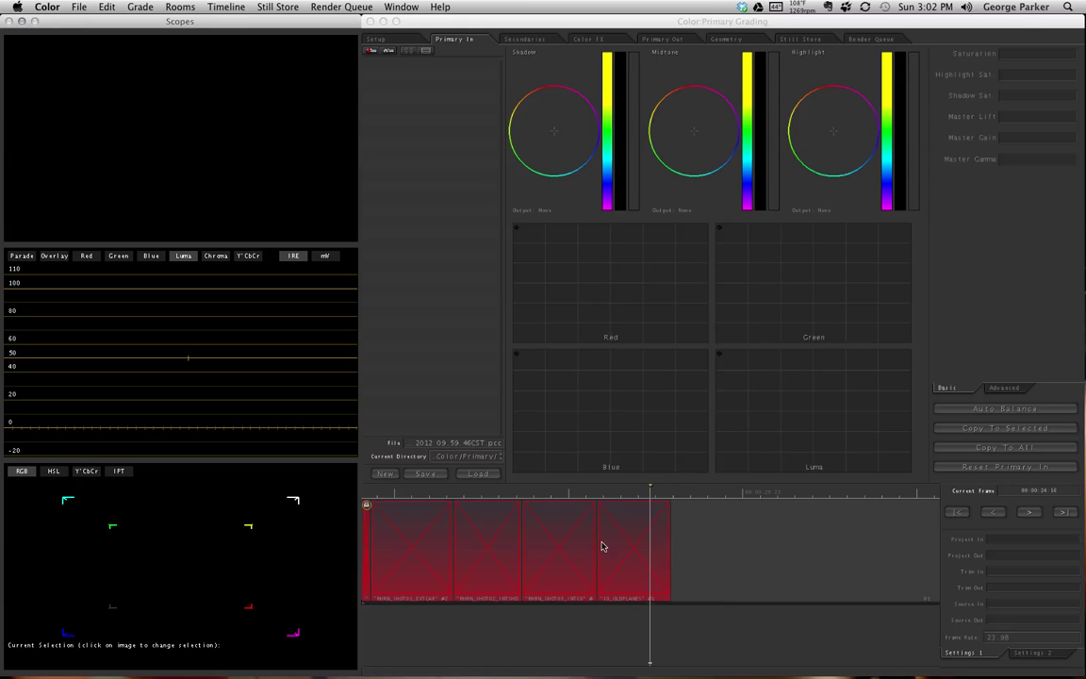
Step: Move the playhead back to about 00:00:11:16 in the timeline to check the offline clips
click(424, 441)
click(396, 489)
drag(395, 489, 424, 491)
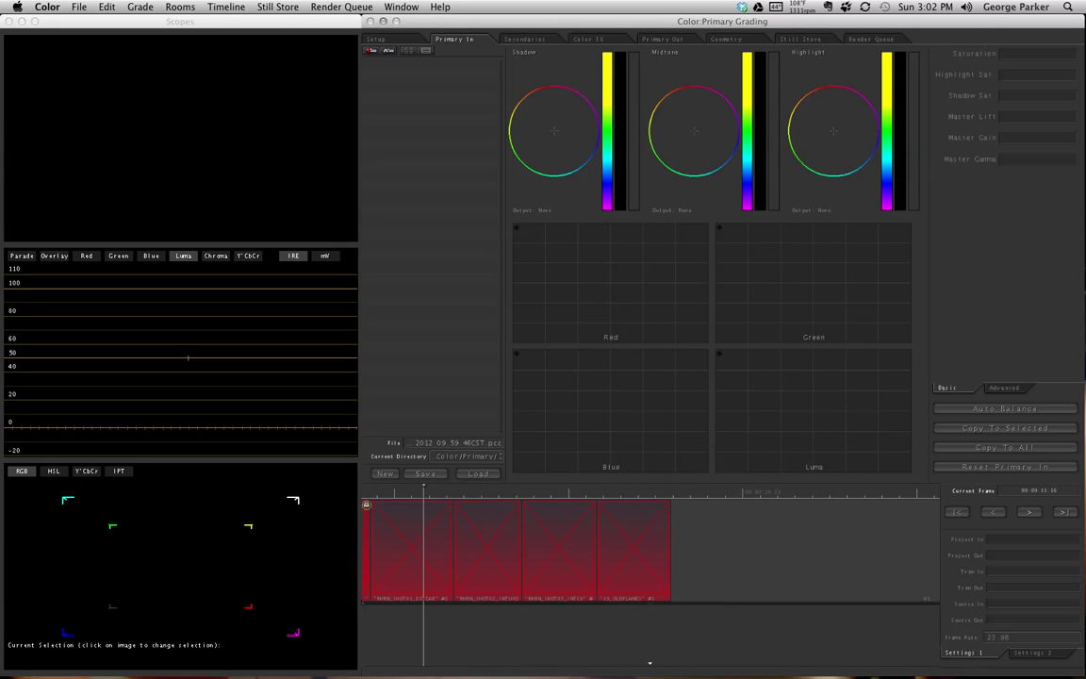
Step: Start reconnecting the project's media and browse to the Elements drive under /Volumes for the media path
click(78, 6)
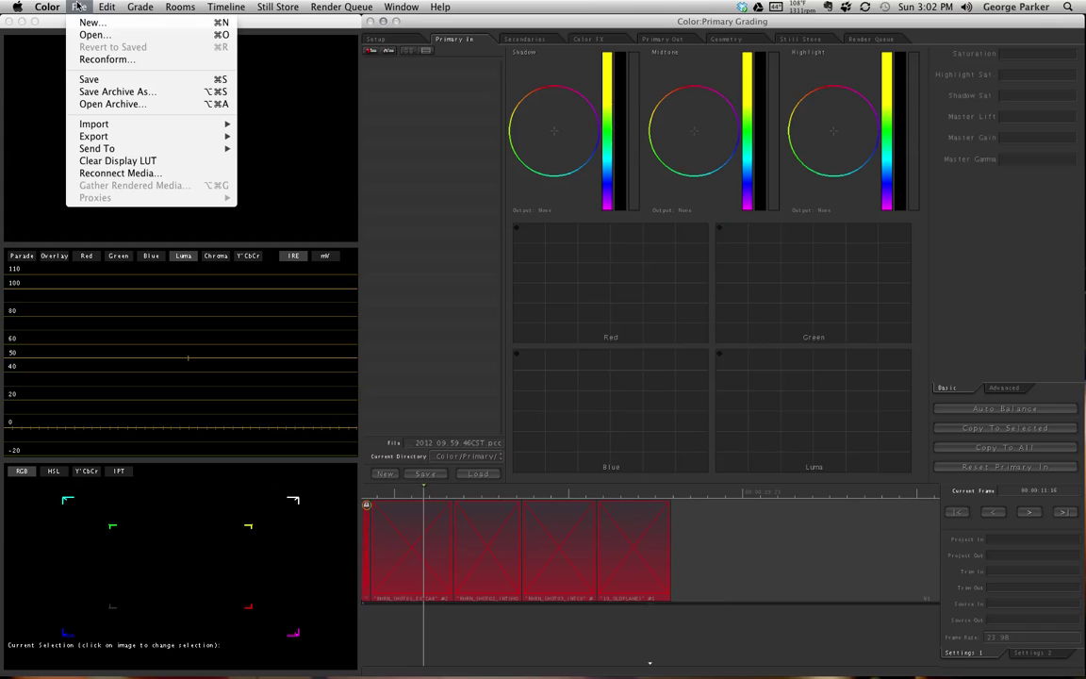
click(160, 173)
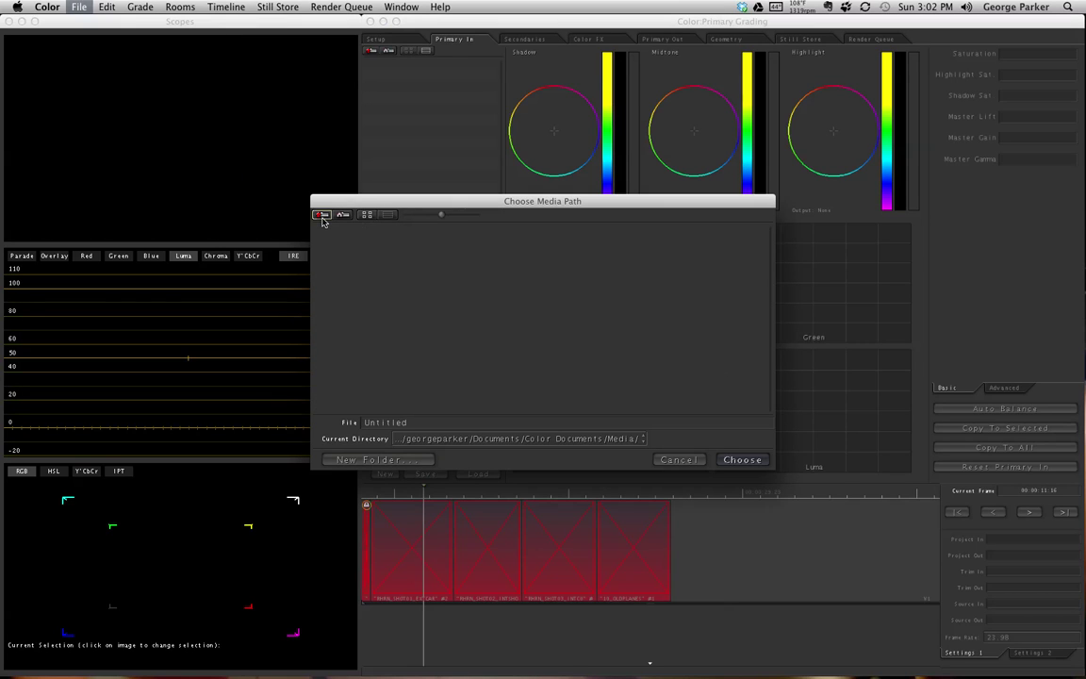
click(323, 216)
click(322, 217)
click(322, 217)
click(322, 217)
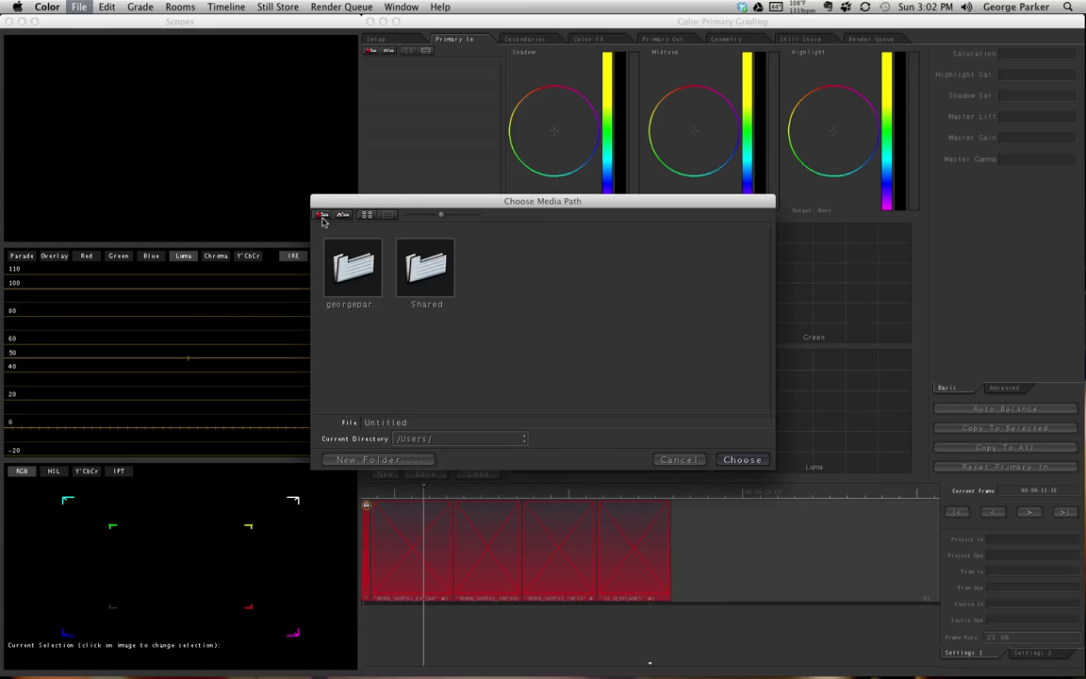
click(322, 217)
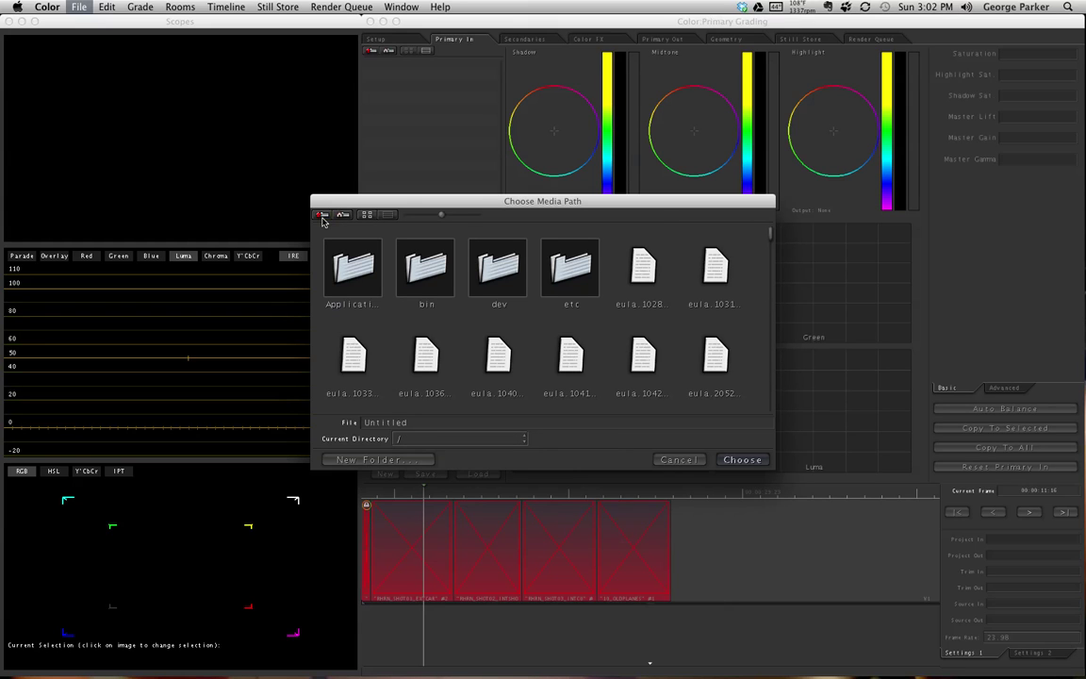
scroll(660, 311, down, 5)
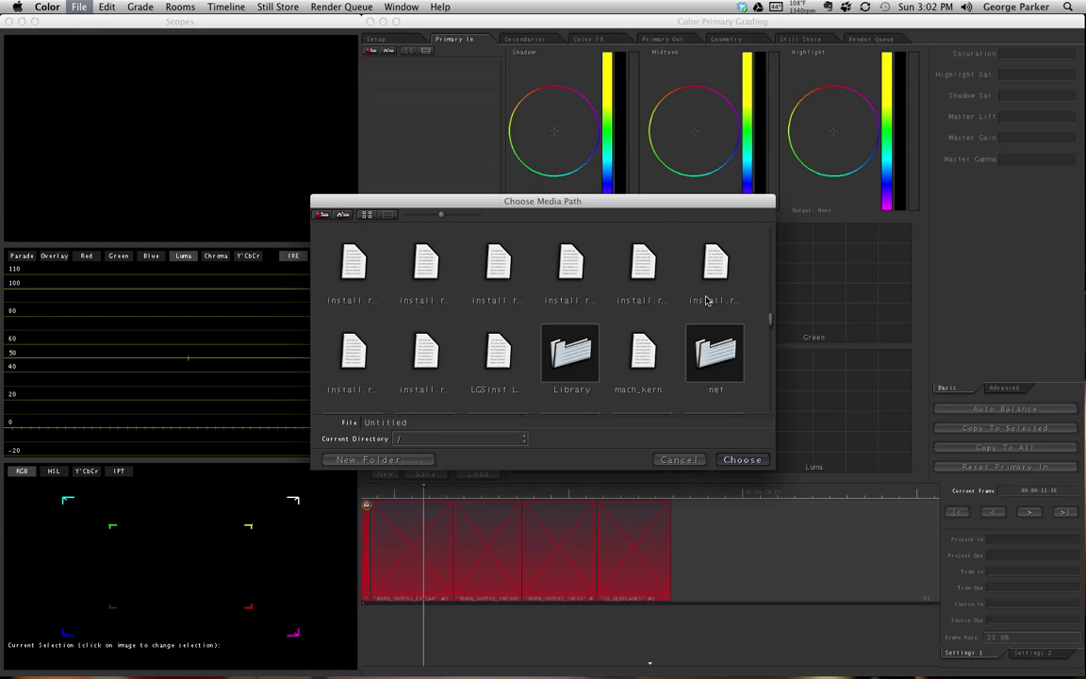
scroll(688, 320, down, 5)
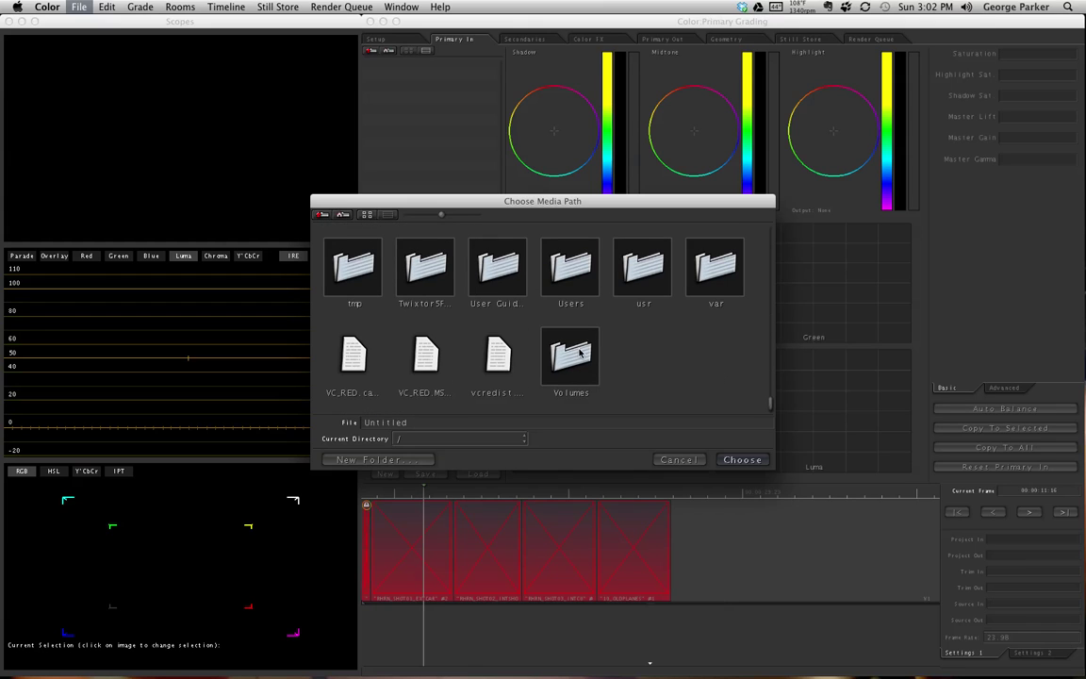
double_click(520, 318)
double_click(490, 269)
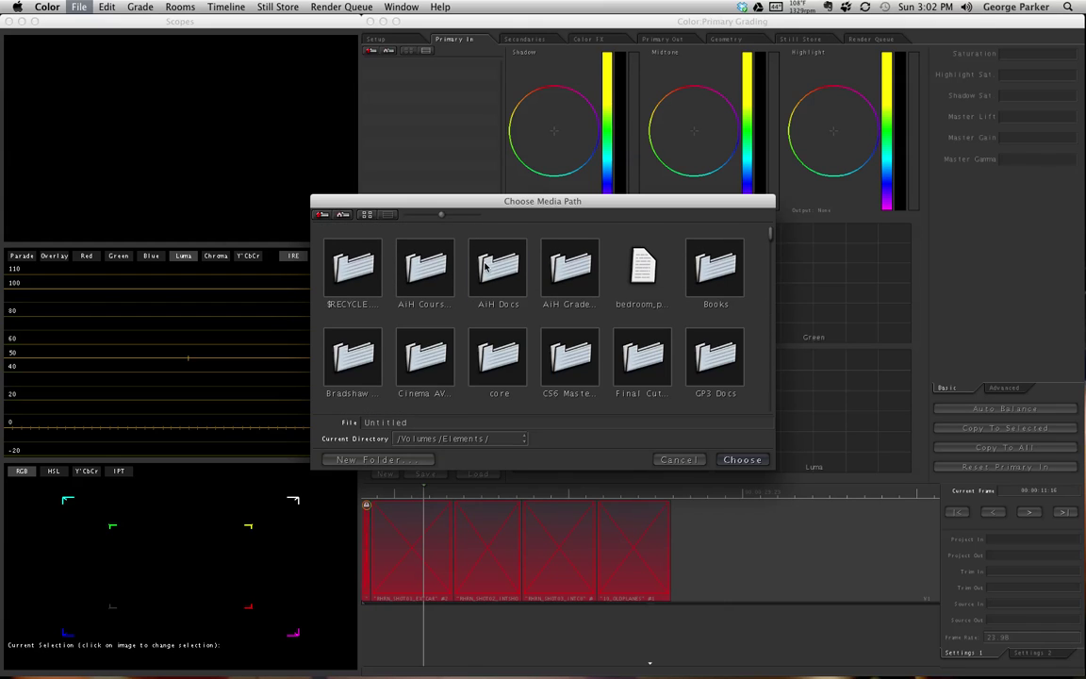
Step: Reconnect the clips to the Media folder in AiH Courses/Compression/Materials/Color Book Files/Lesson Files/Lesson 02, browsing in list view
click(388, 215)
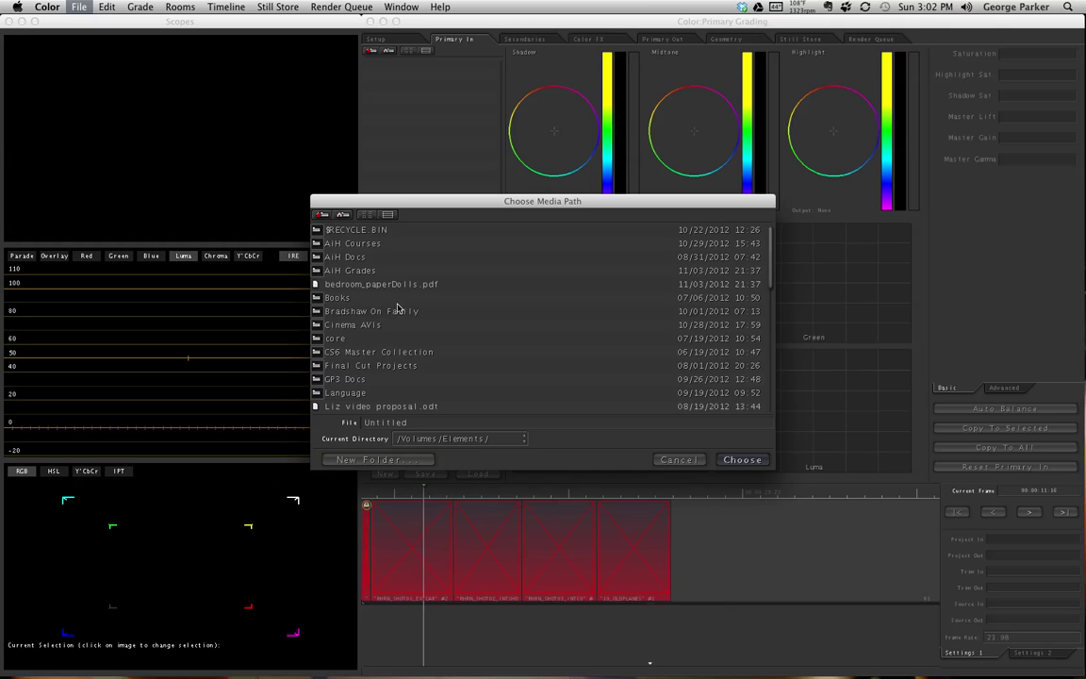
double_click(362, 244)
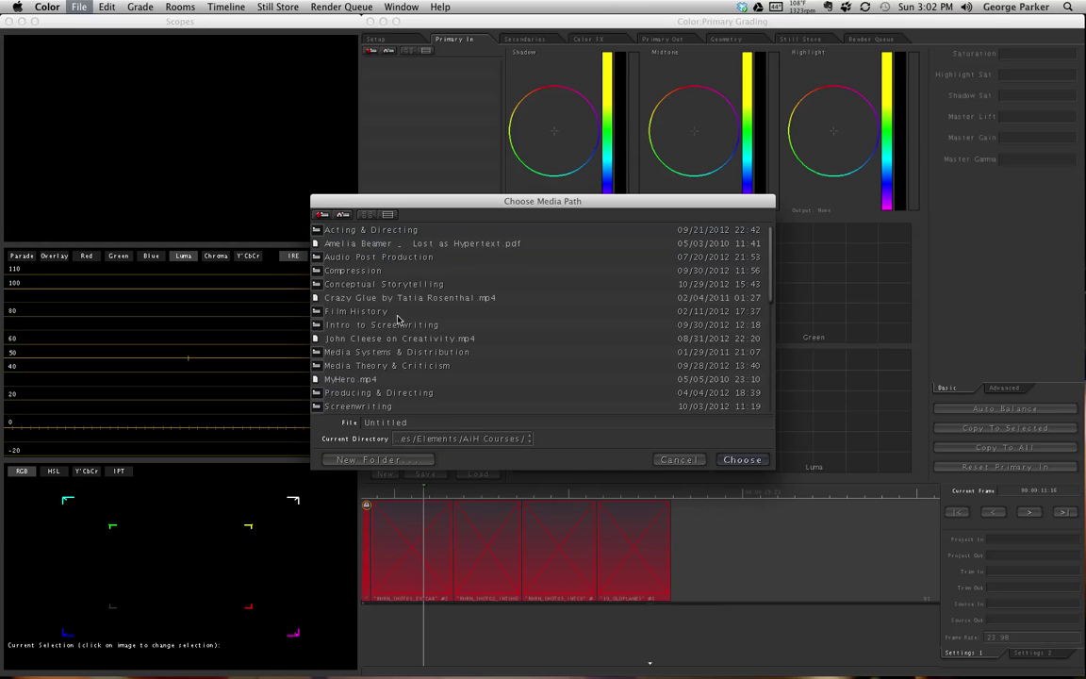
double_click(358, 270)
double_click(358, 242)
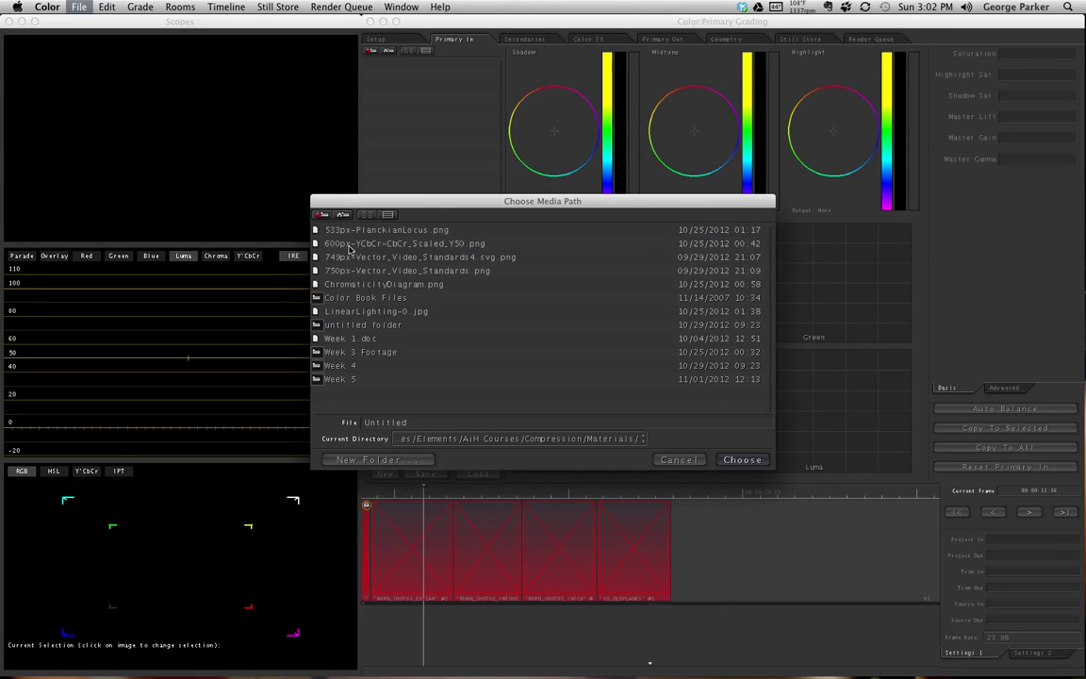
double_click(370, 297)
double_click(360, 230)
double_click(357, 243)
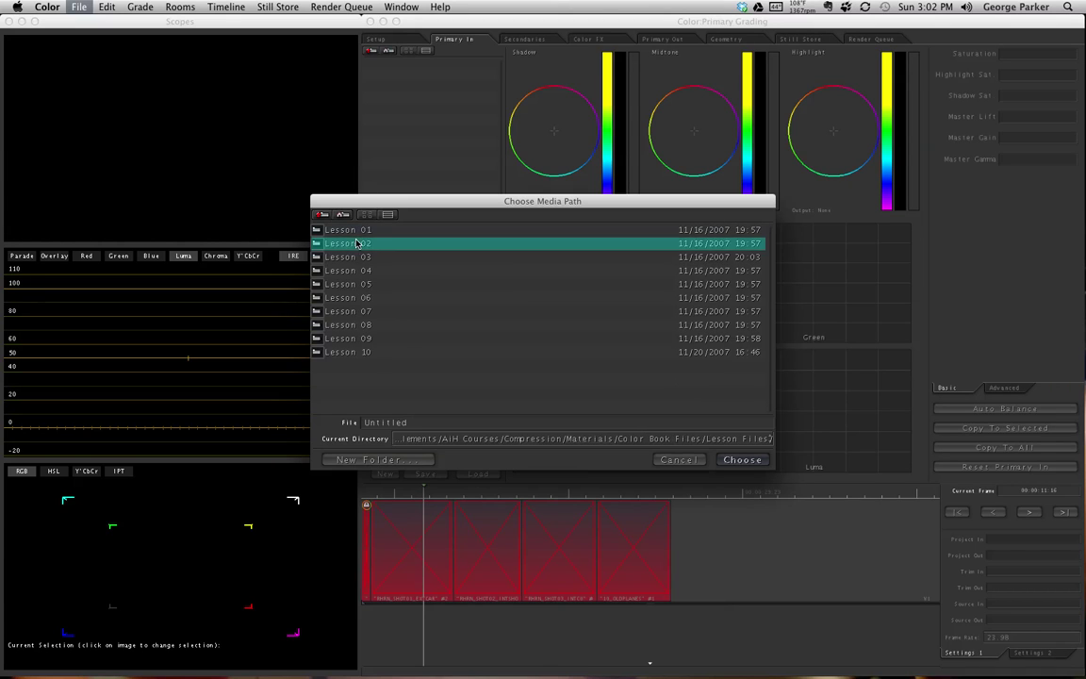
click(350, 232)
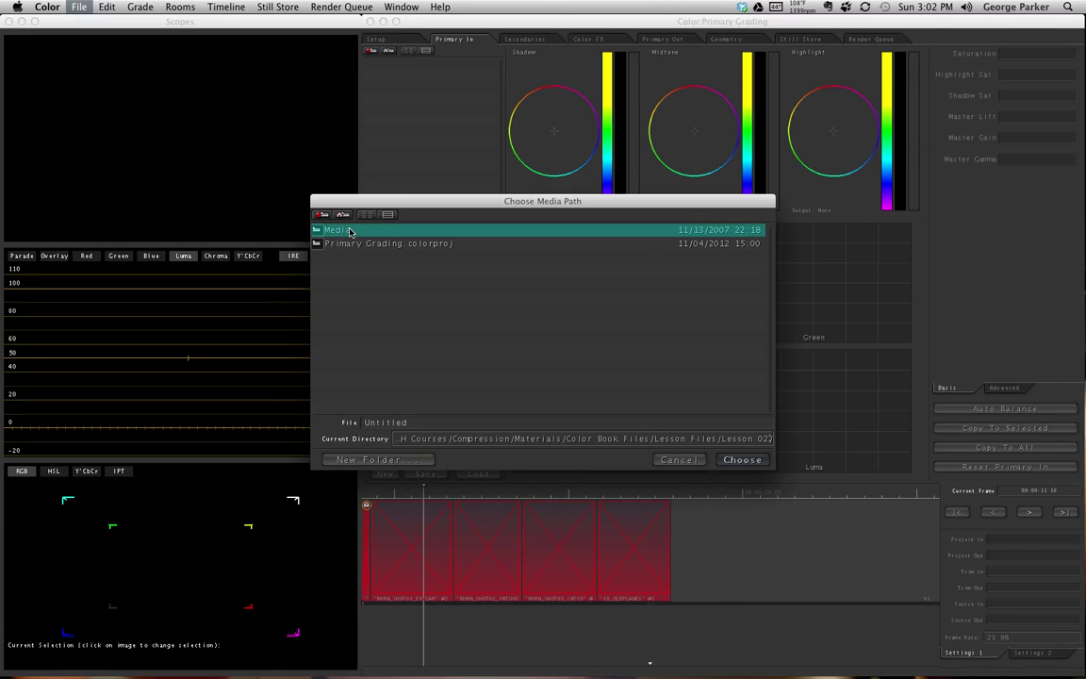
click(742, 459)
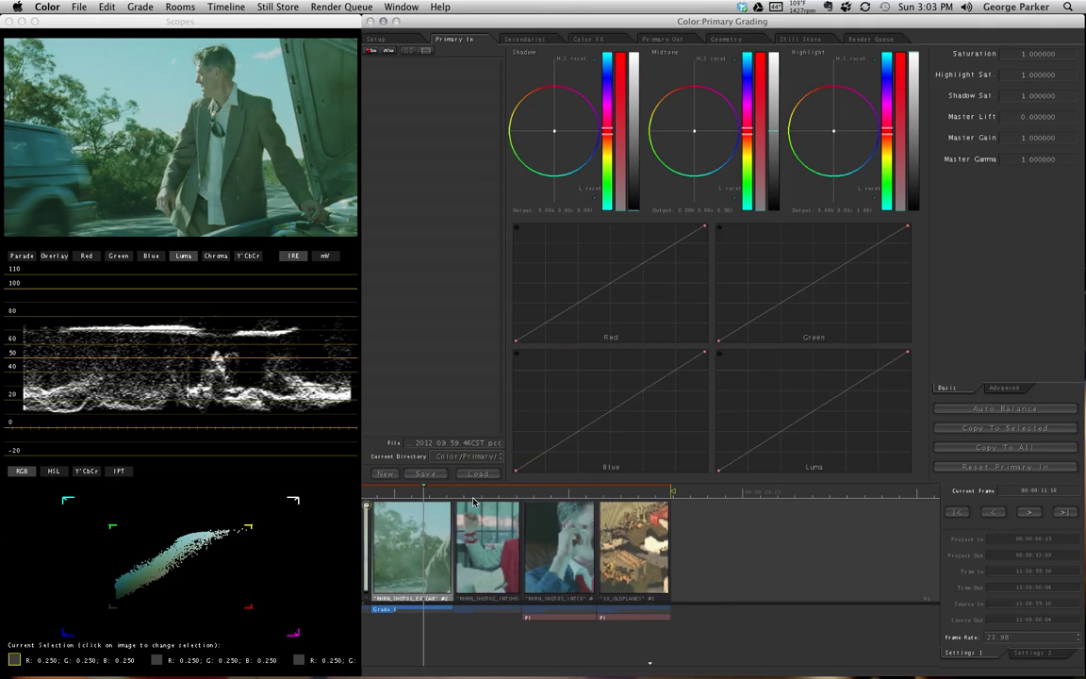
Step: Go to the clock shot at the start of the timeline and place the playhead at 00:00:00:21
key(Up)
key(Up)
key(Up)
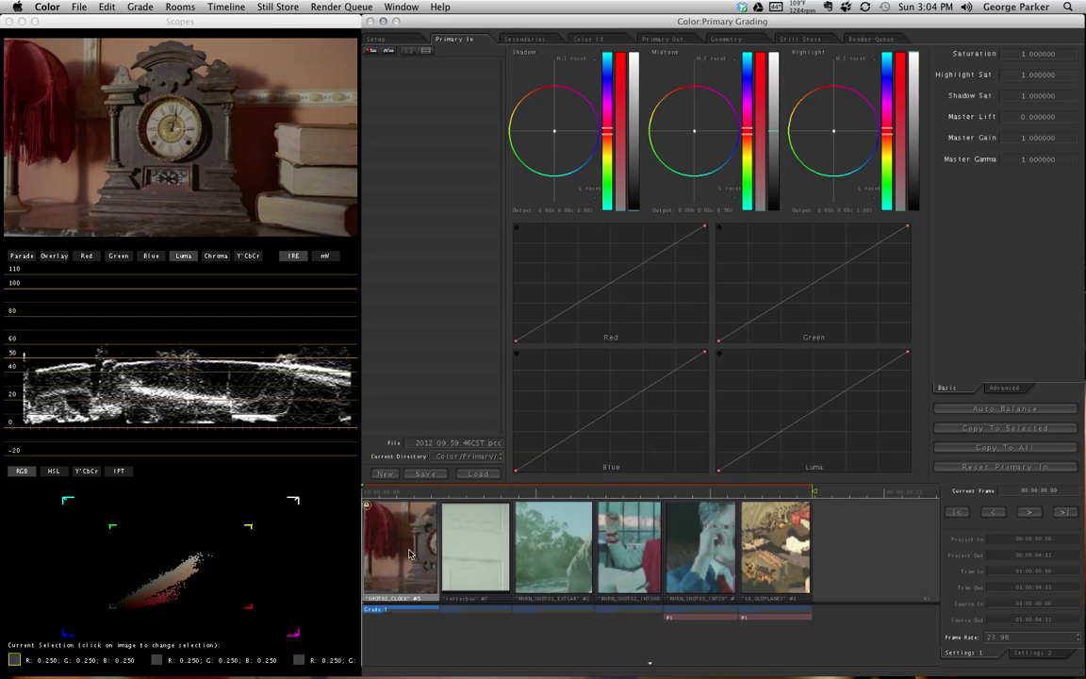
click(377, 493)
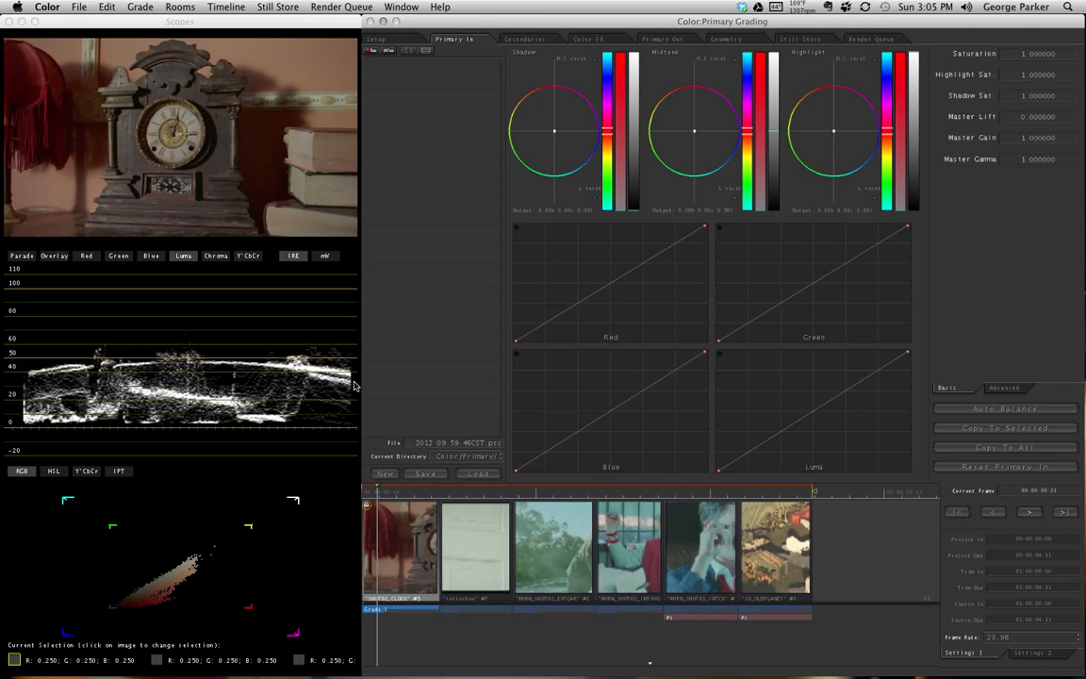
Step: Try Auto Balance on the clock shot and reset its Primary In grade
click(1026, 411)
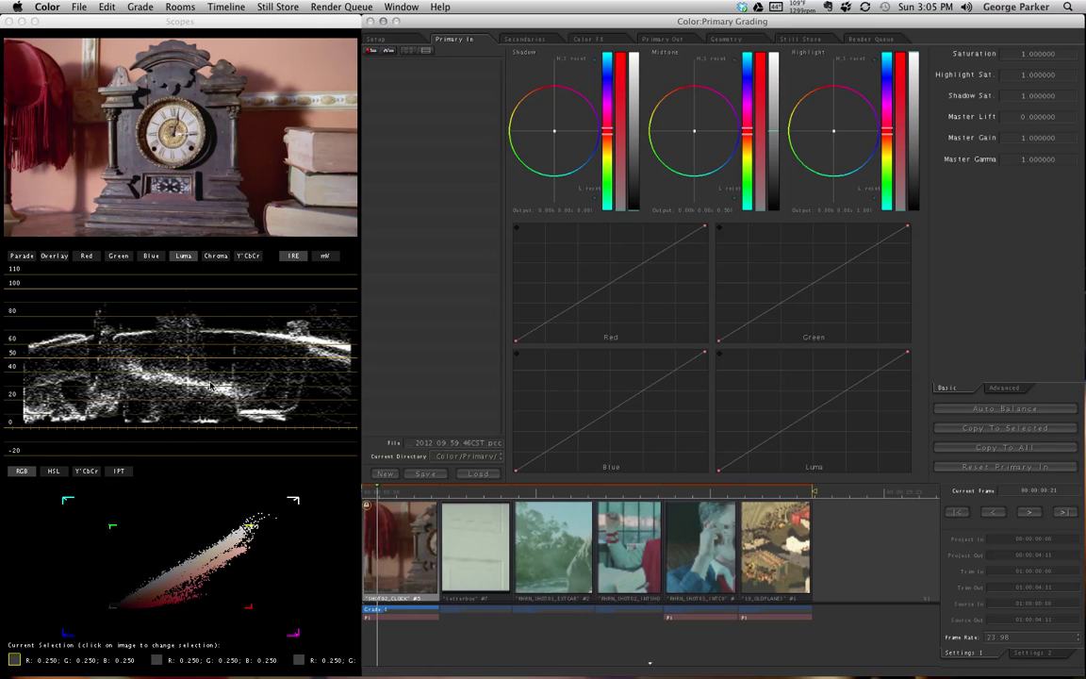
click(1008, 470)
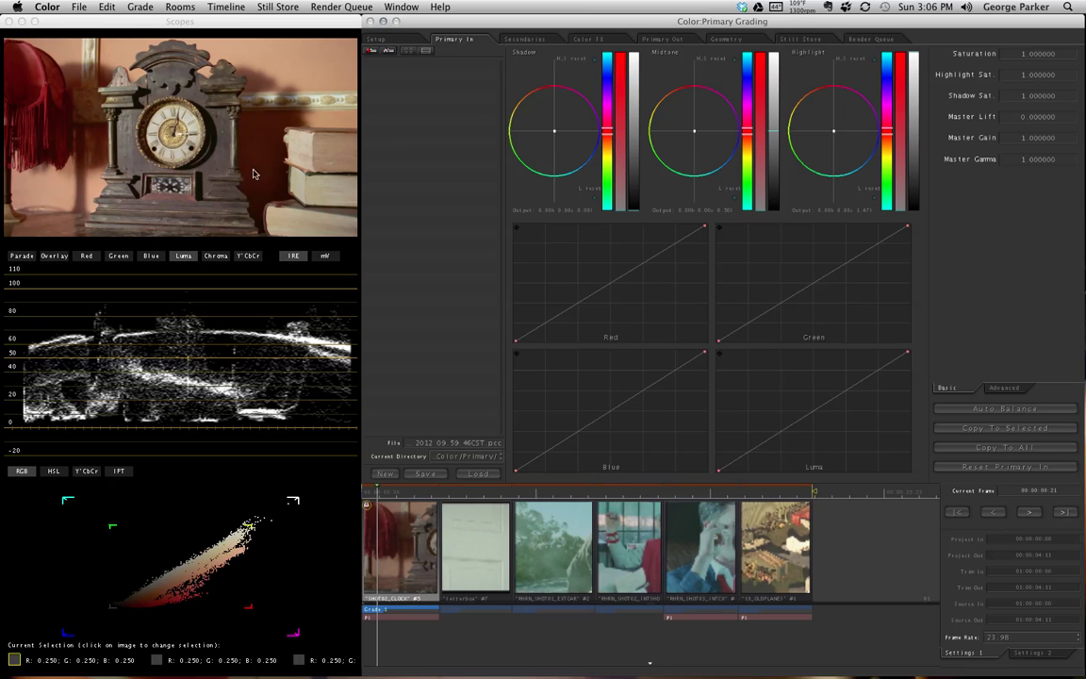
Step: Return to Color and lower the clock shot's shadow contrast slightly below zero in the primary grade
key(super+Tab)
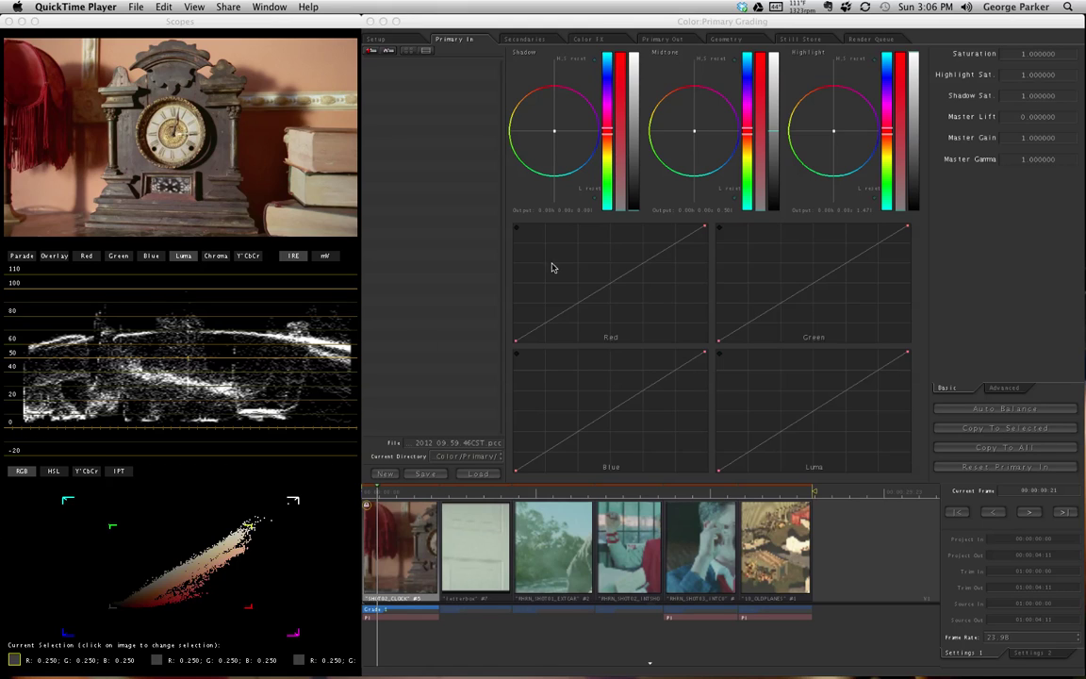
click(632, 108)
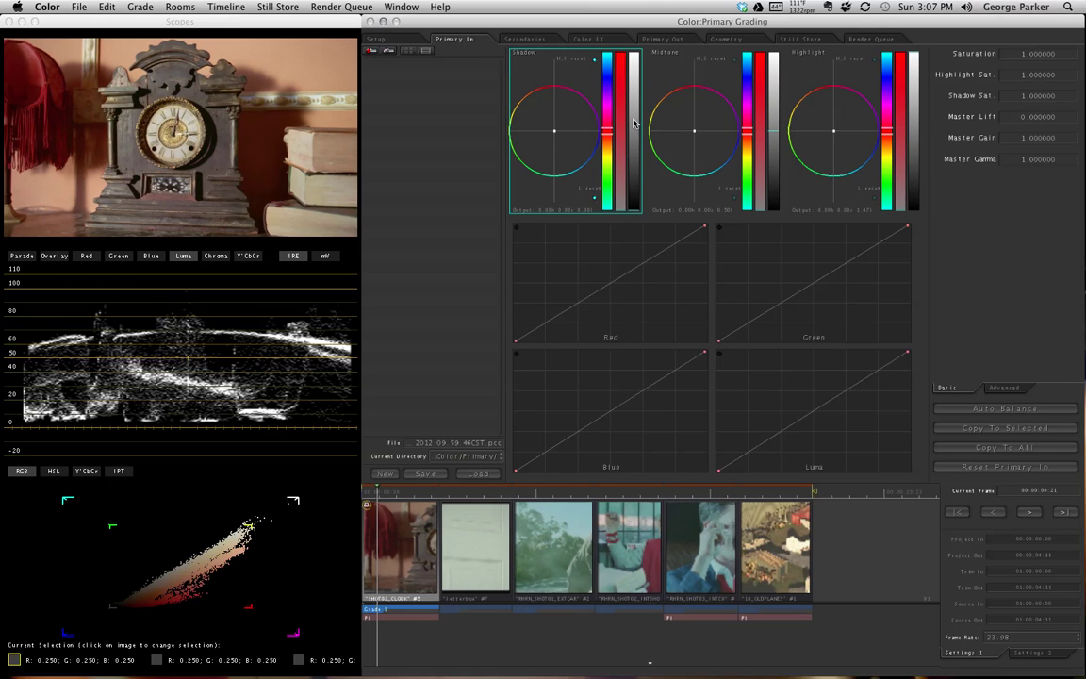
drag(633, 122, 633, 128)
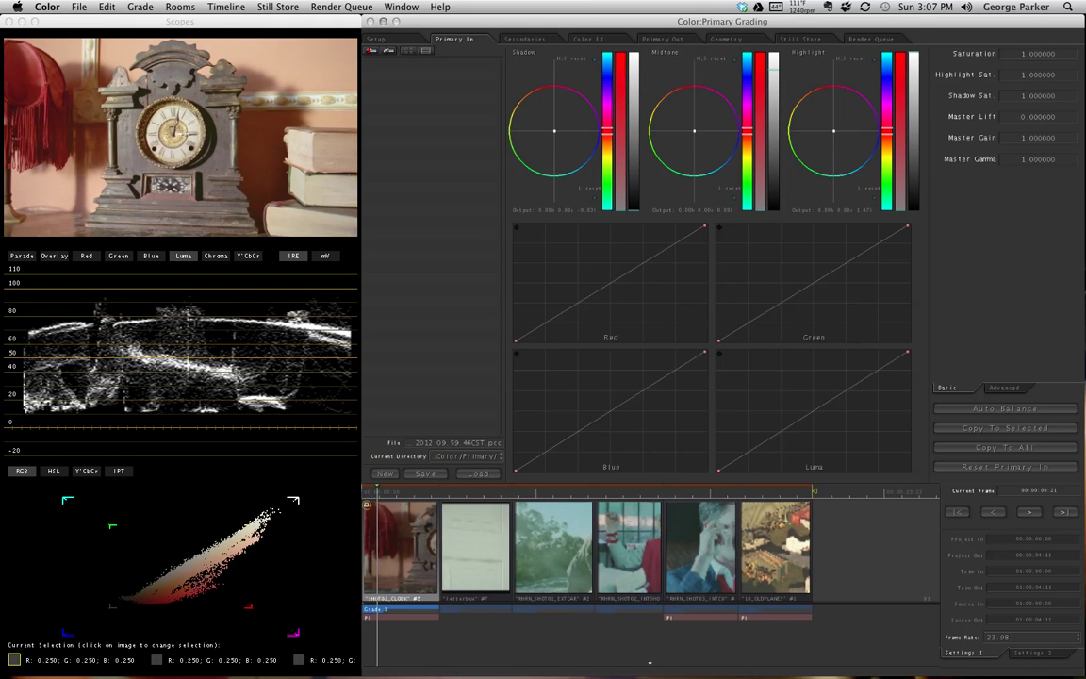
Step: Test darker midtones on the clock shot, bring the midtone level back to about 0.51 and apply Auto Balance
drag(773, 66, 773, 170)
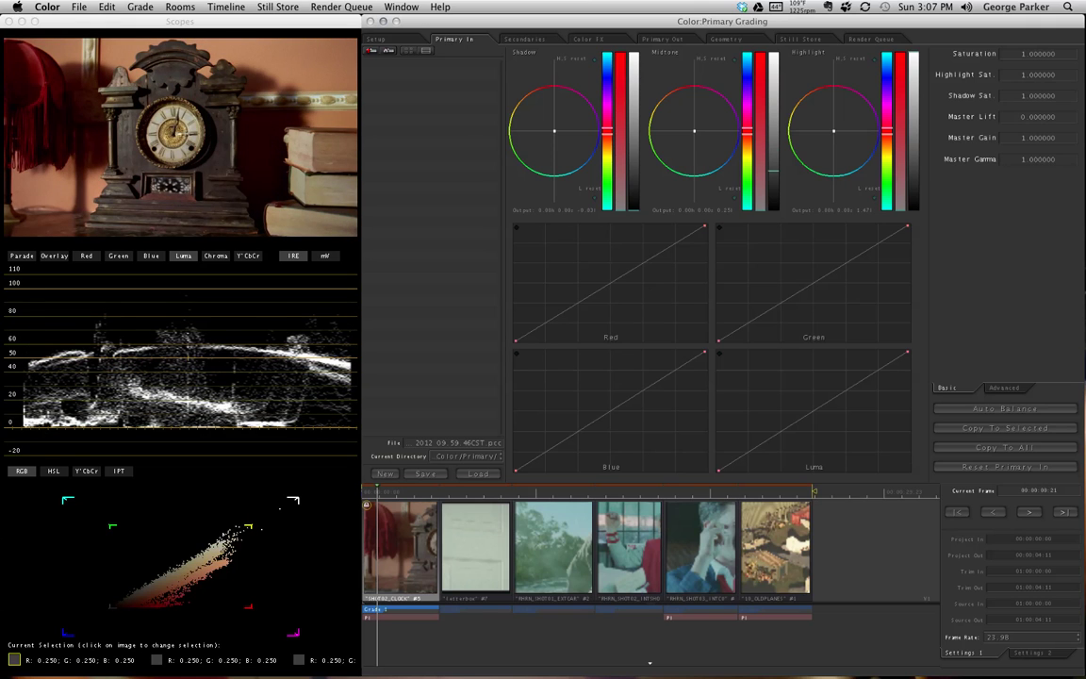
drag(773, 171, 773, 146)
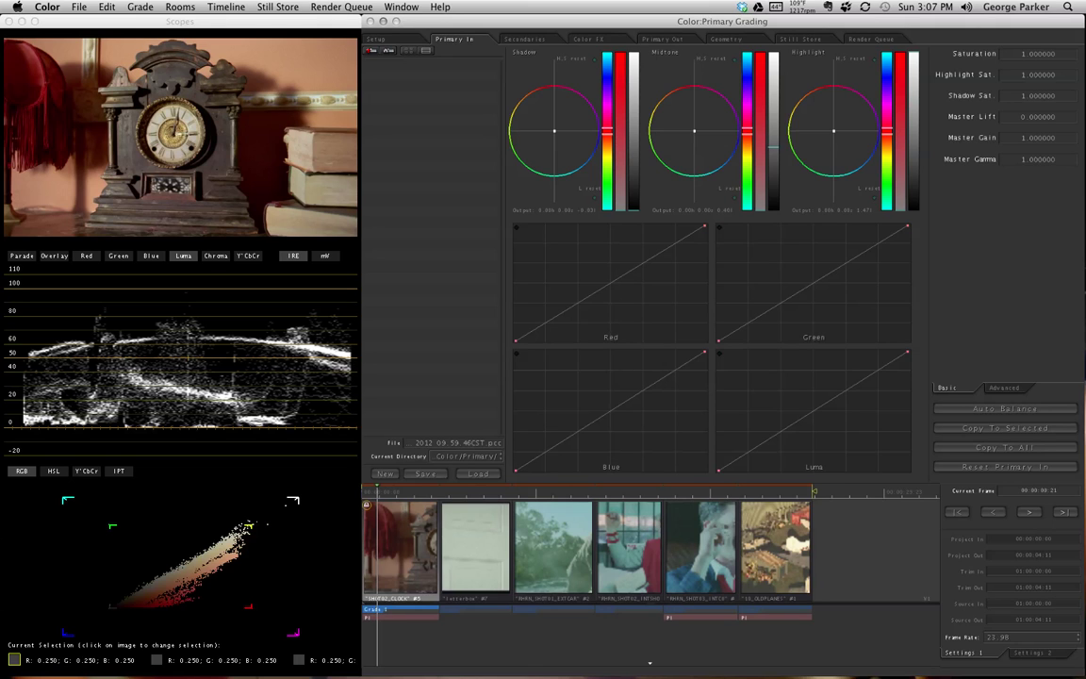
mouse_move(773, 147)
mouse_down()
mouse_move(772, 165)
mouse_move(772, 113)
mouse_up()
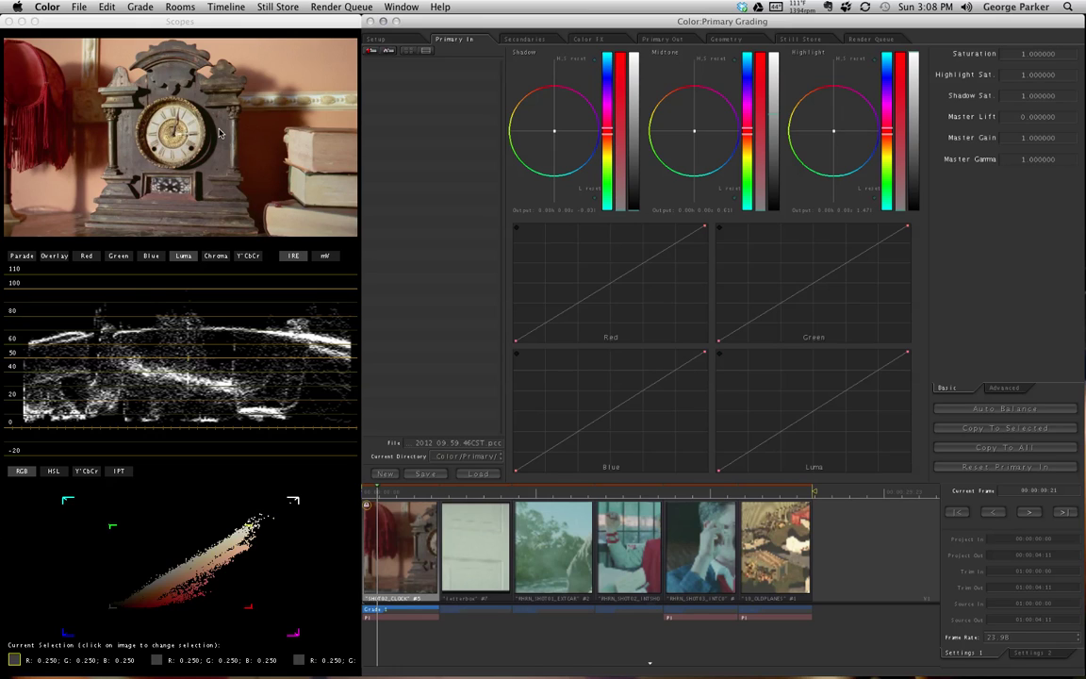
click(1006, 410)
Step: Go to the letterbox shot of the door and lower its midtone level to about 0.34
key(Down)
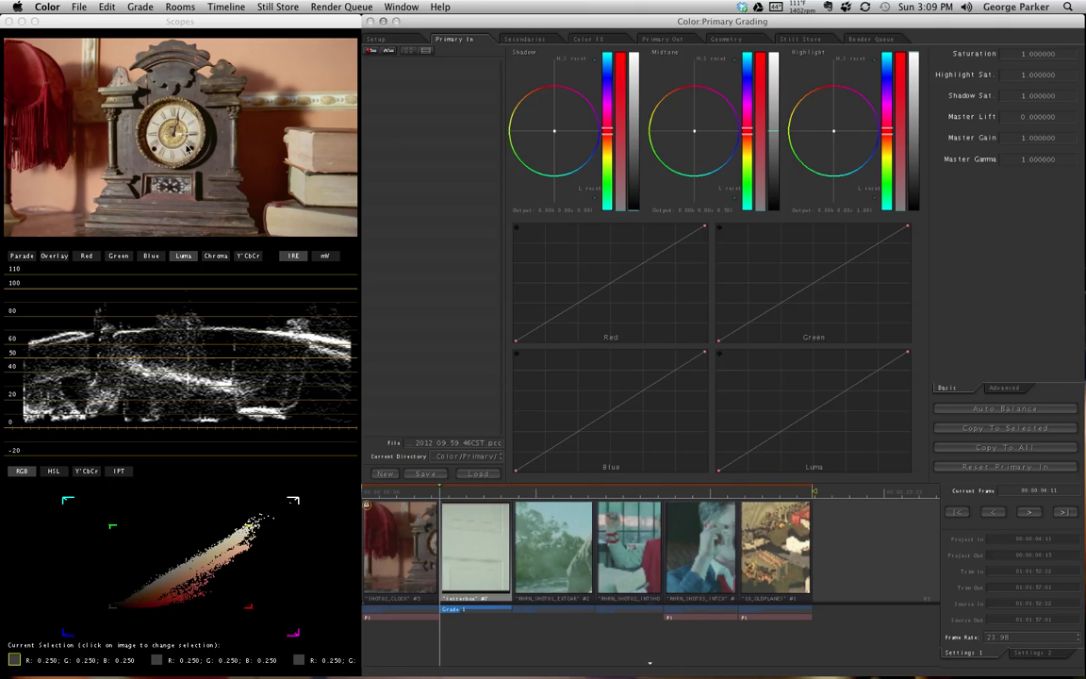
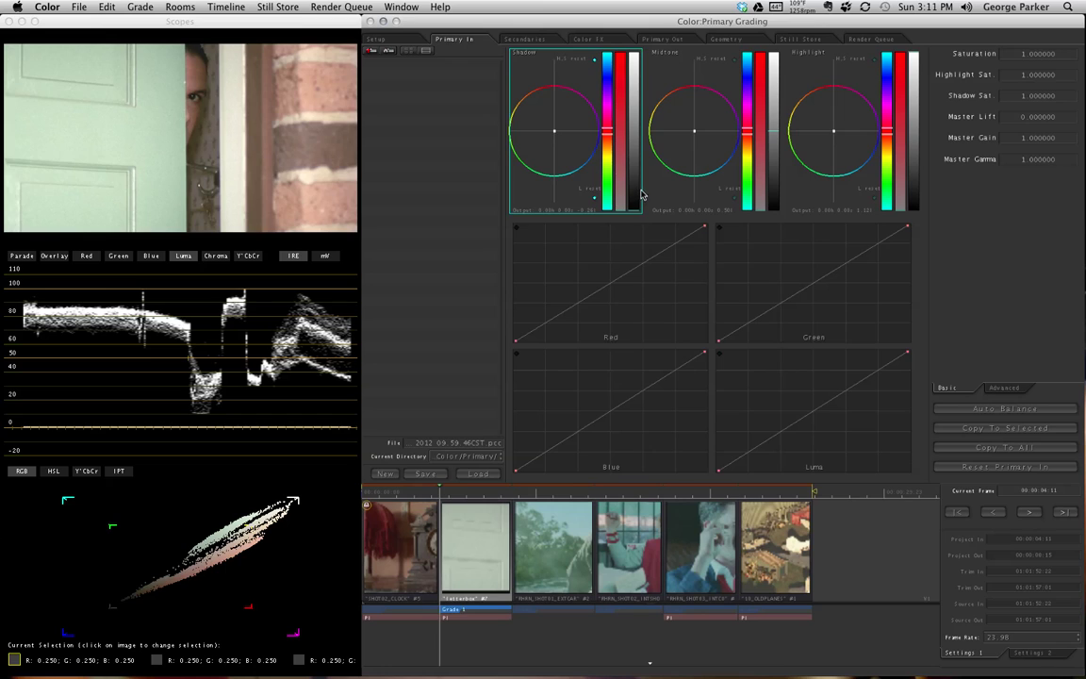
click(760, 141)
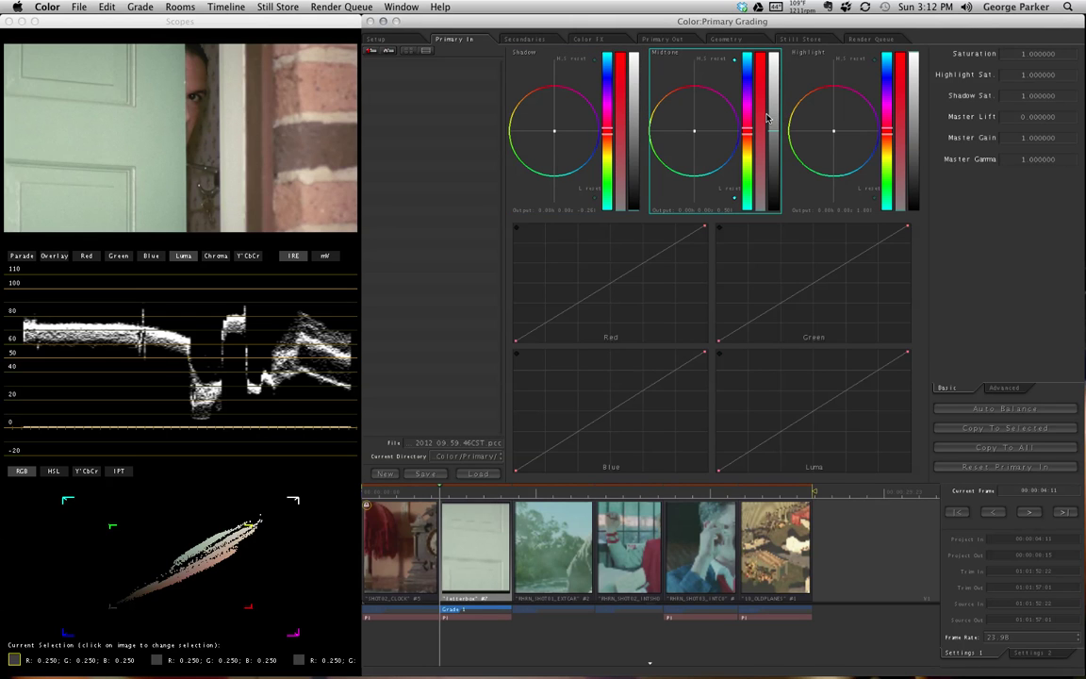
mouse_move(778, 122)
mouse_down()
mouse_move(778, 164)
mouse_move(778, 154)
mouse_up()
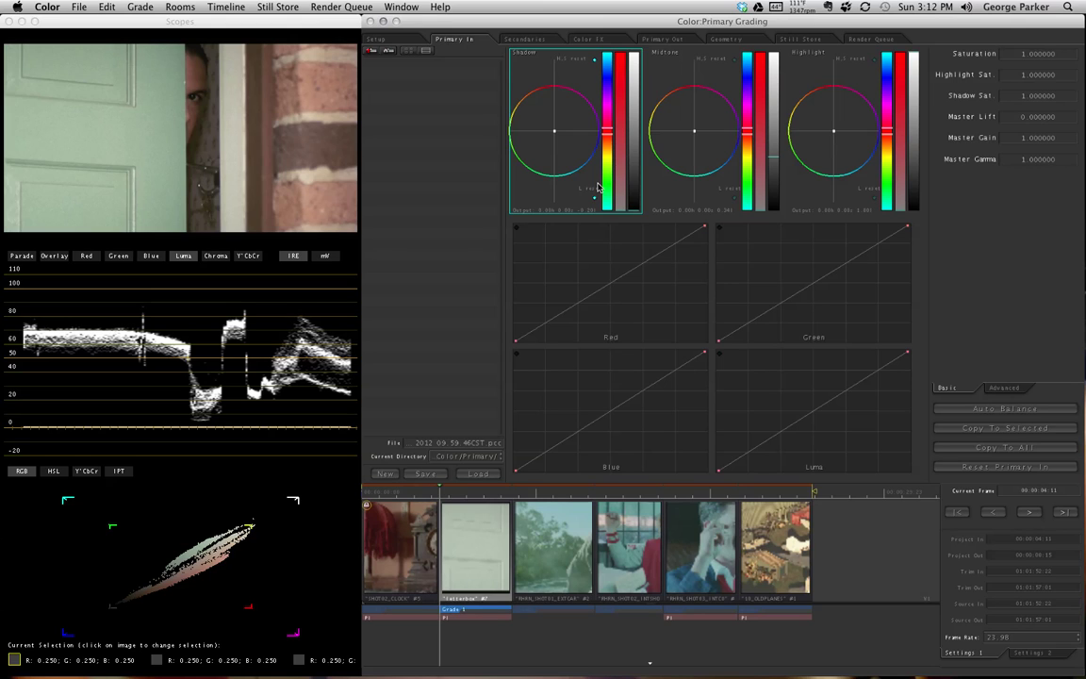
Step: Go to the exterior car shot, adjust its midtones and shadows, and compare the picture with the grade off and on
key(Down)
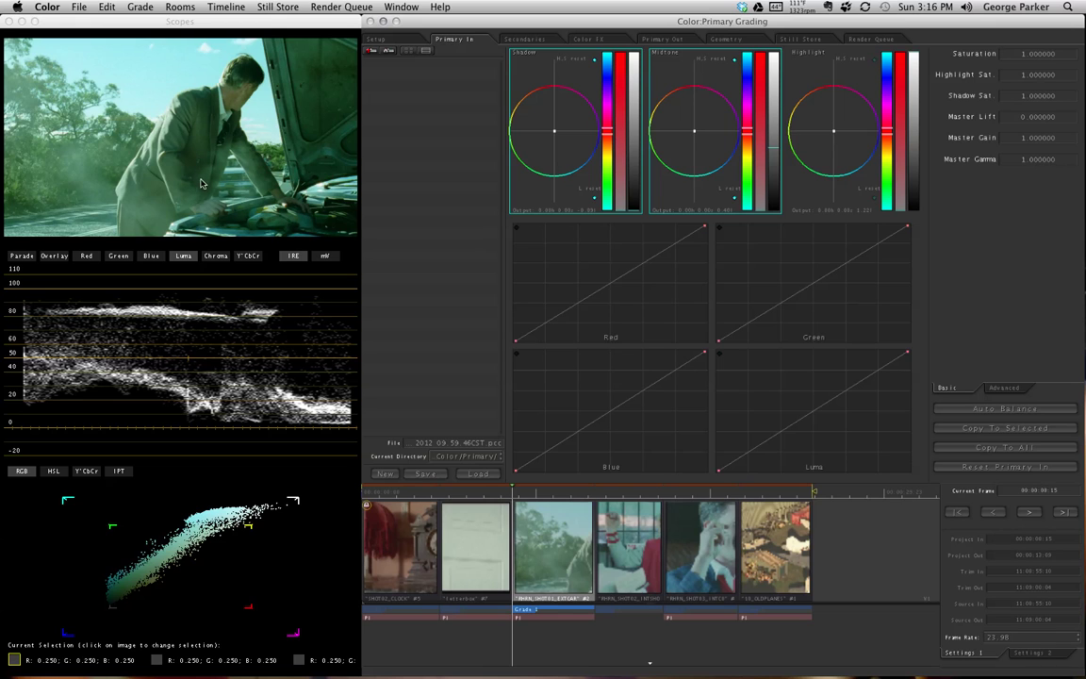
drag(768, 158, 771, 117)
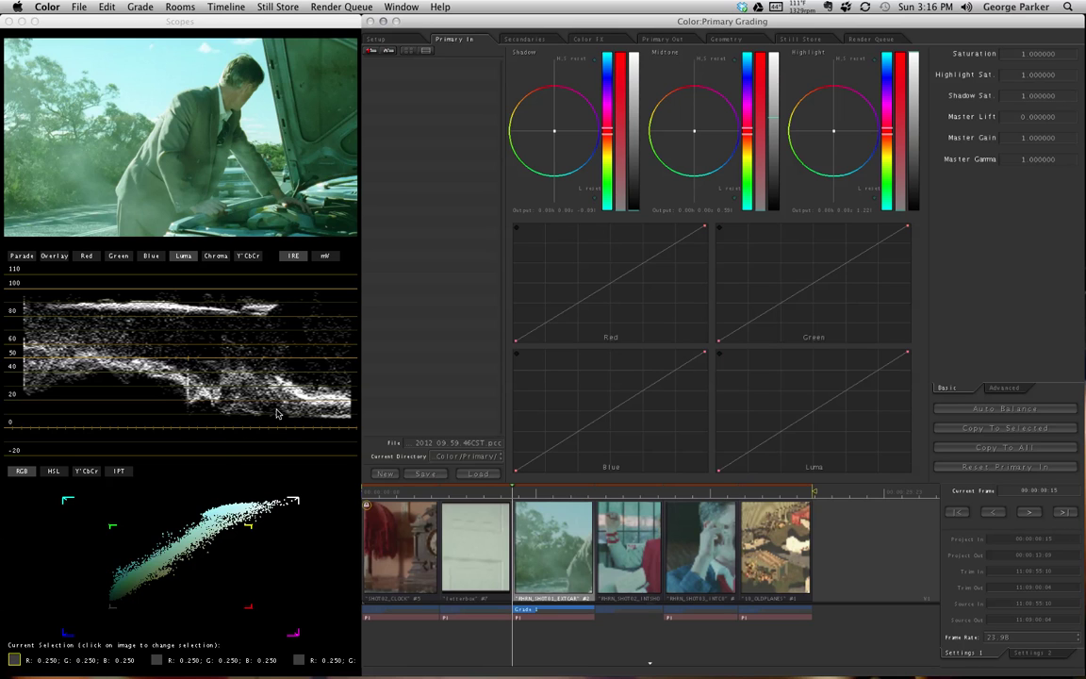
drag(633, 80, 634, 106)
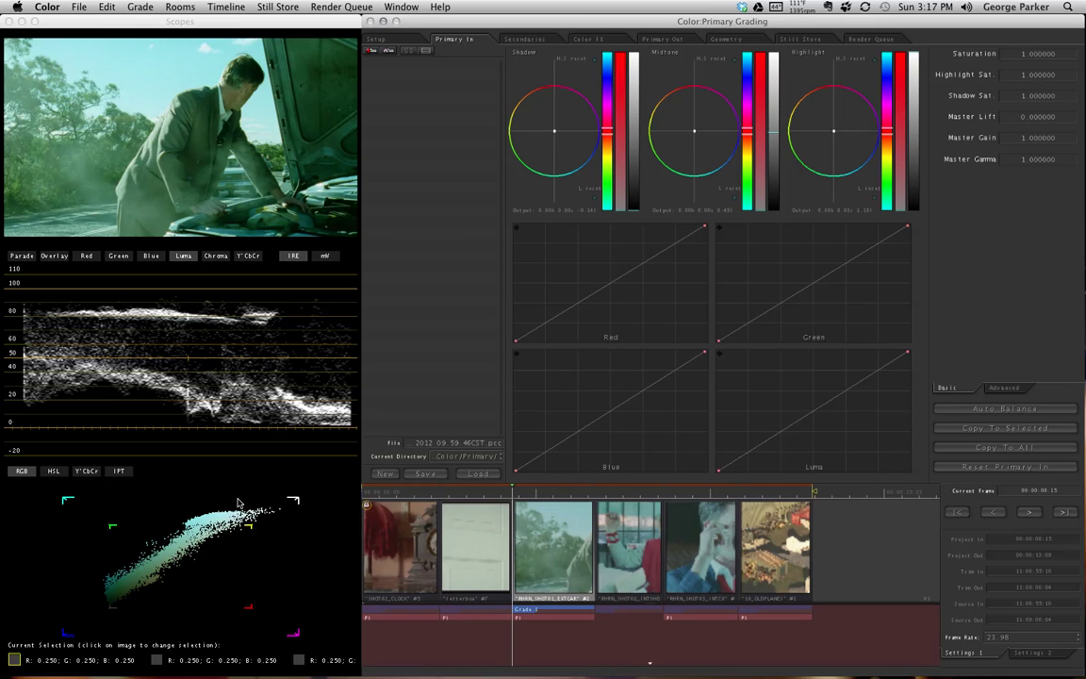
key(ctrl+g)
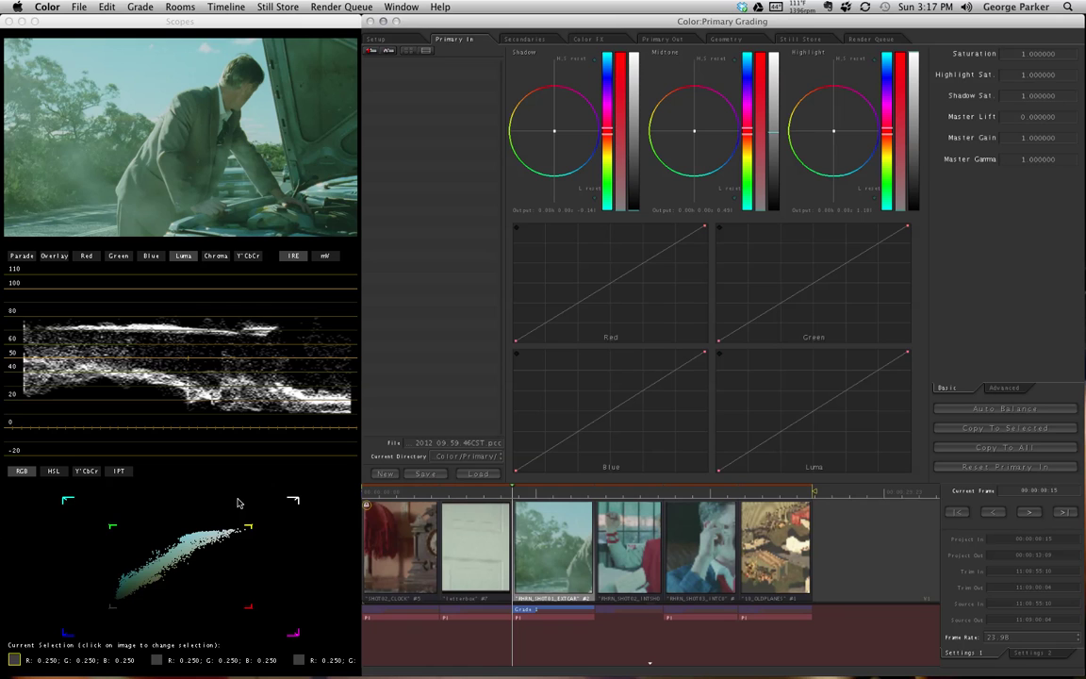
key(ctrl+g)
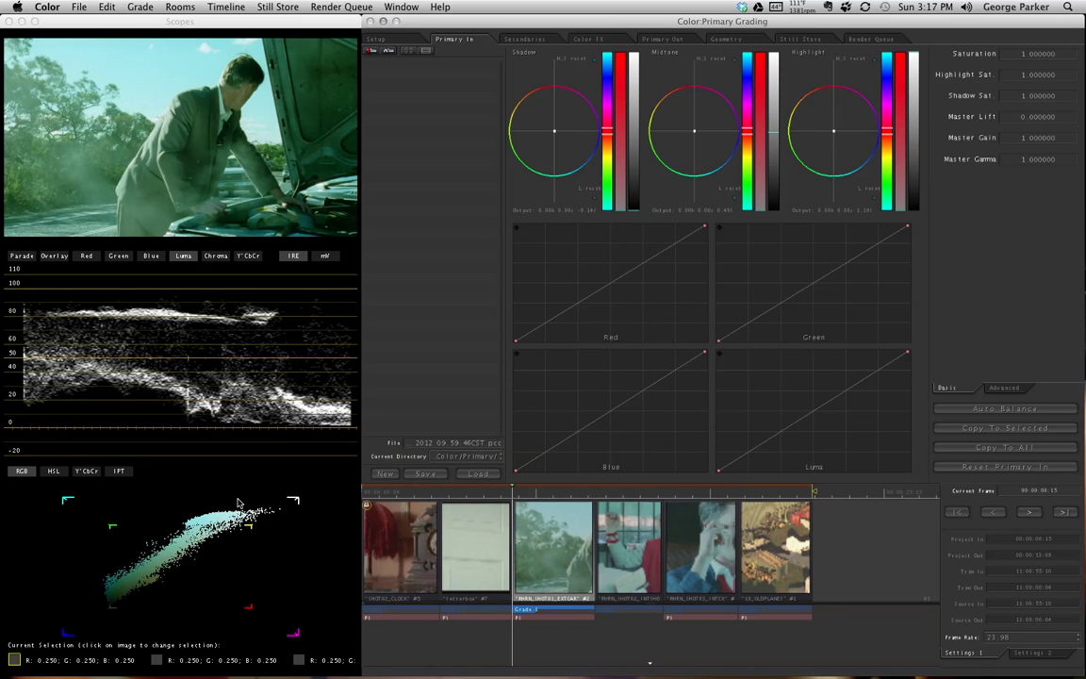
key(ctrl+g)
key(ctrl+g)
Step: Go to the interior shot of the man in the red jacket and try lower midtones, raised highlights and different shadow levels
key(Down)
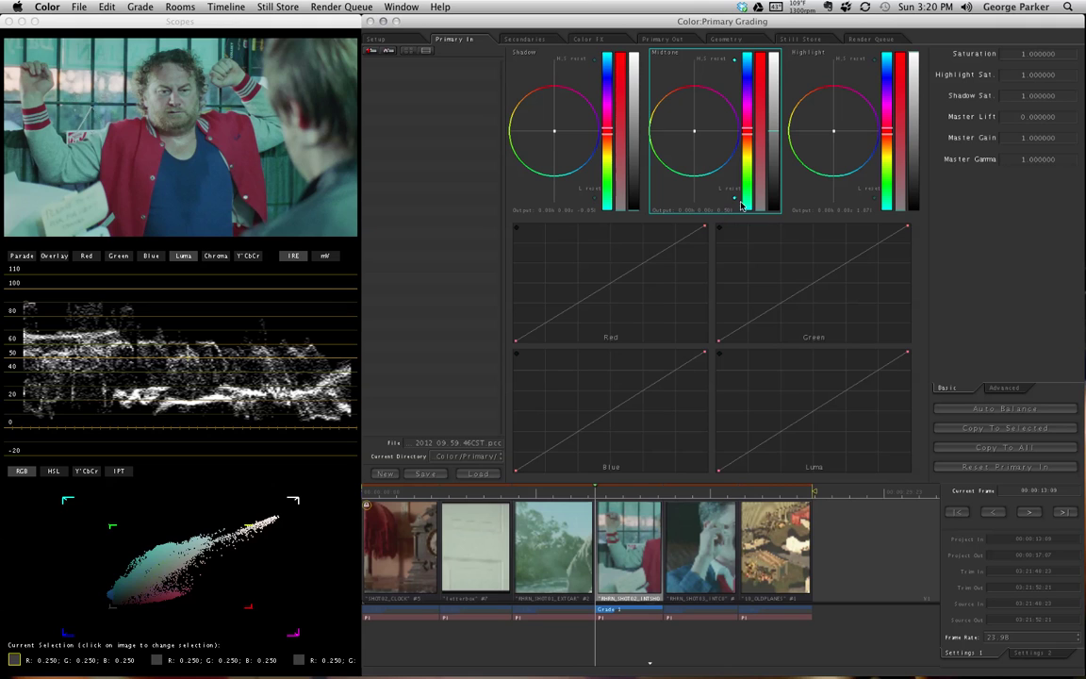
drag(773, 135, 773, 151)
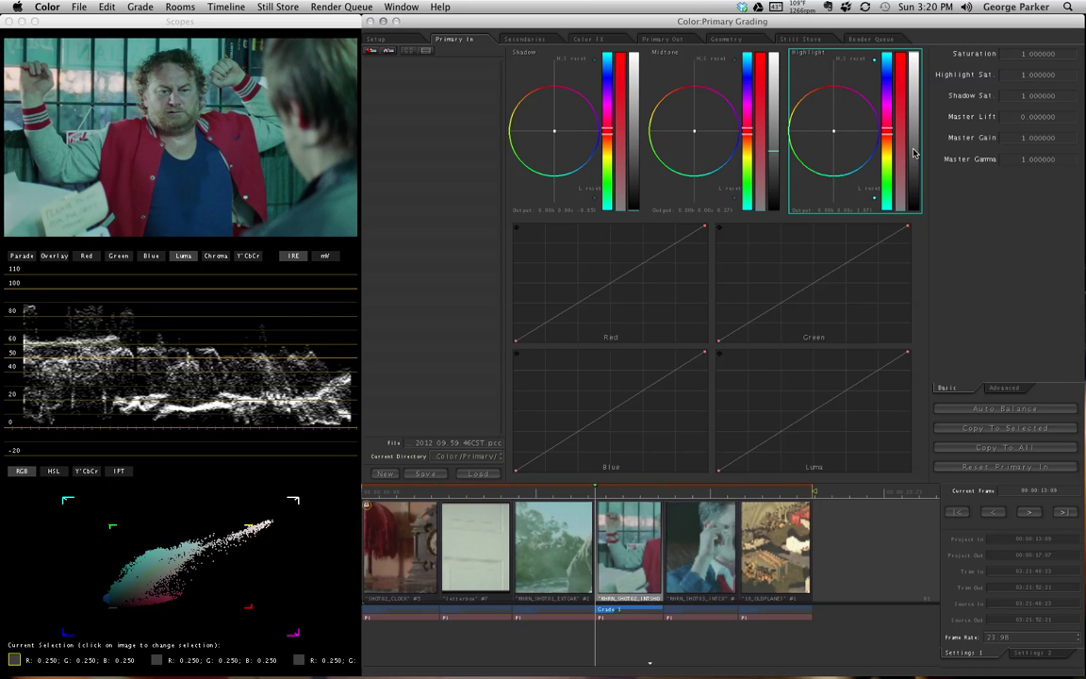
drag(913, 153, 912, 141)
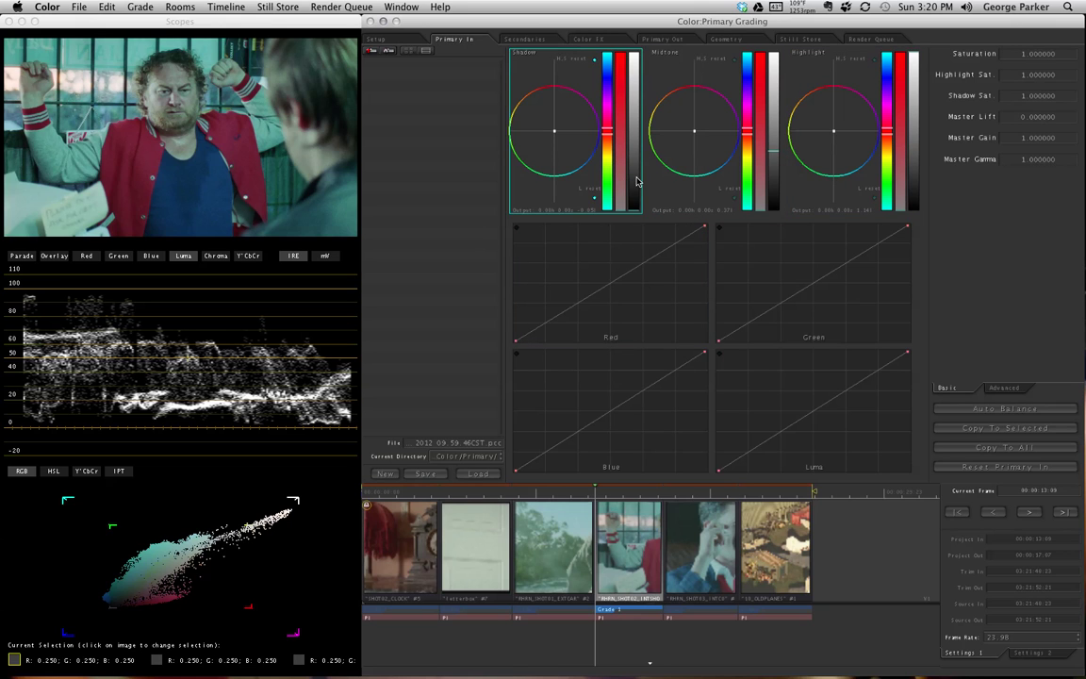
drag(637, 182, 637, 174)
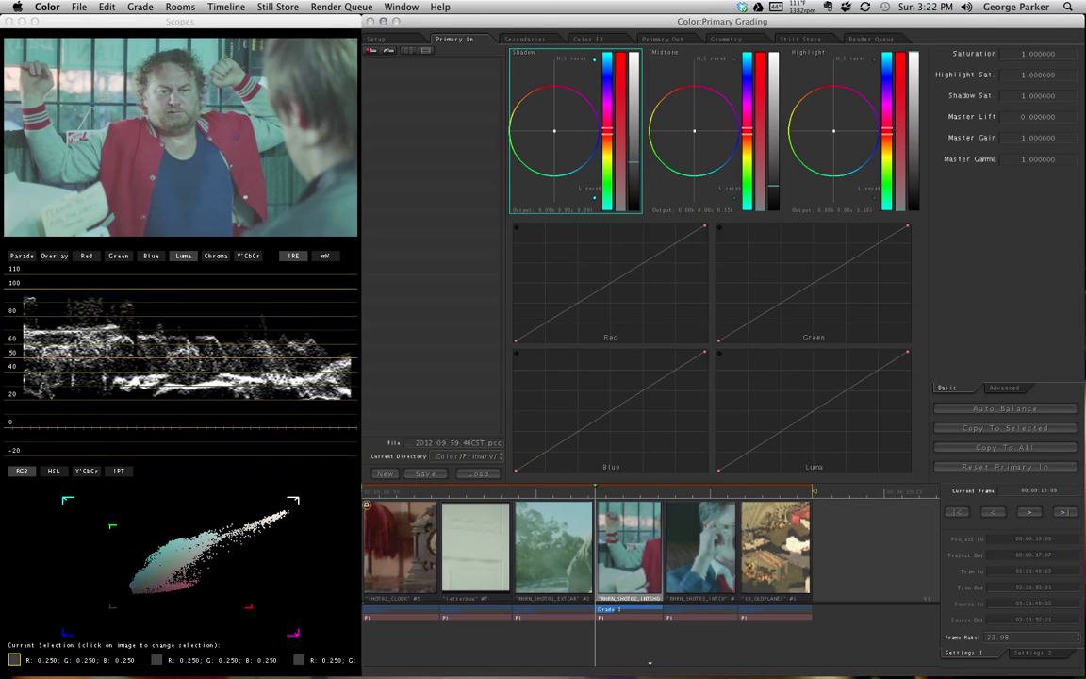
drag(633, 162, 634, 195)
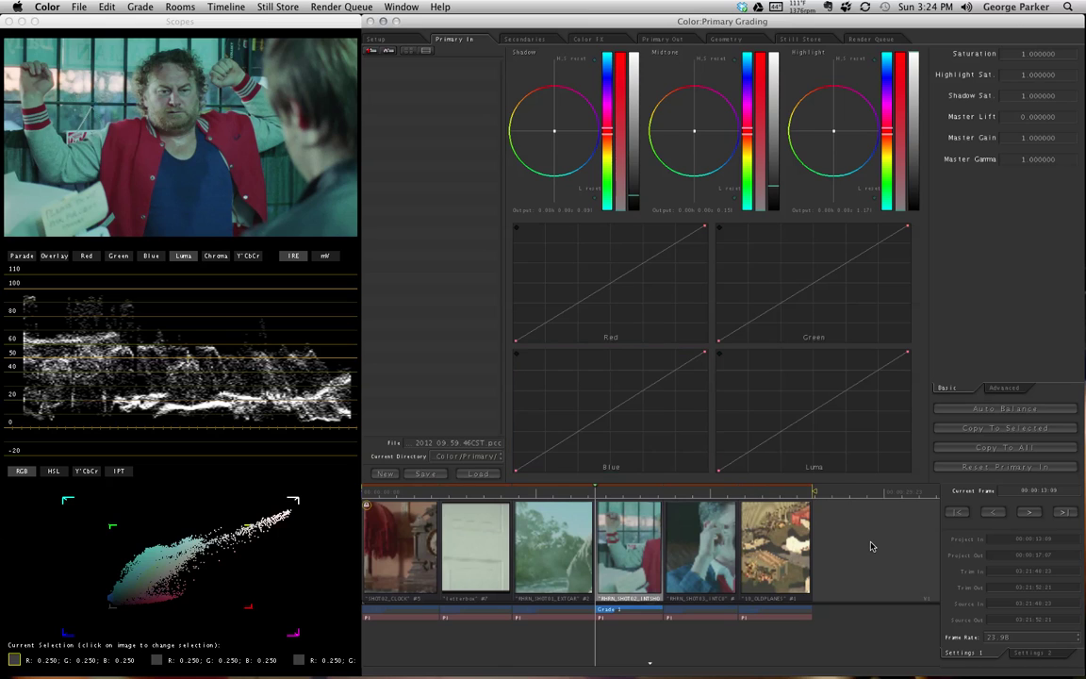
Step: Go to the close-up of the smiling man, reset its Primary In grade and move on to the old planes shot
key(Down)
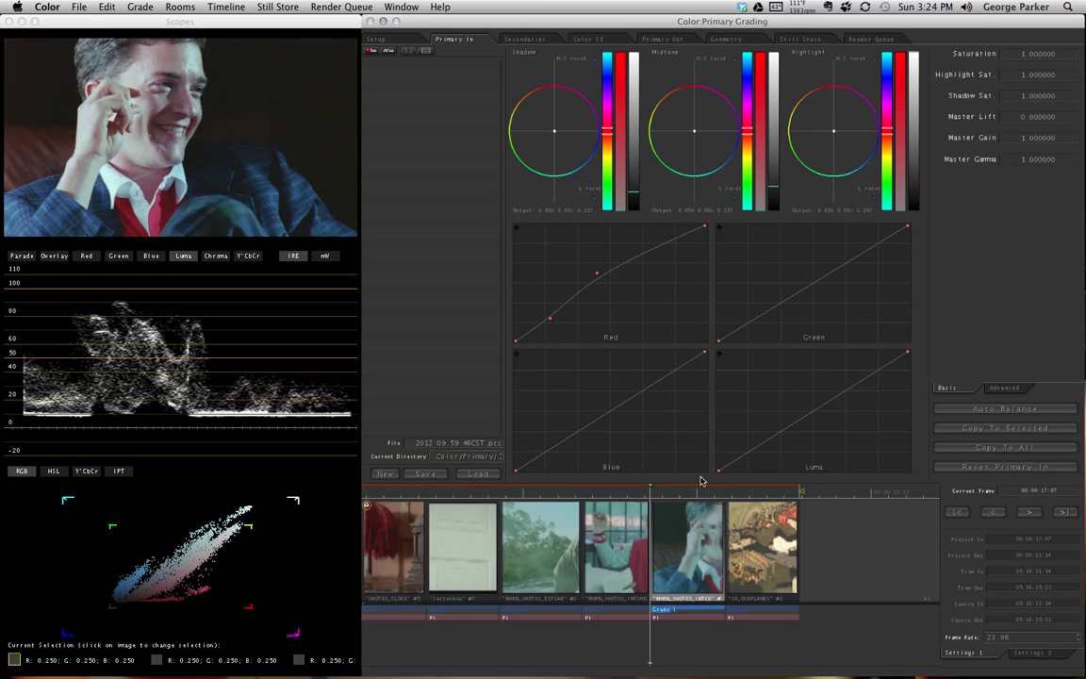
click(1005, 466)
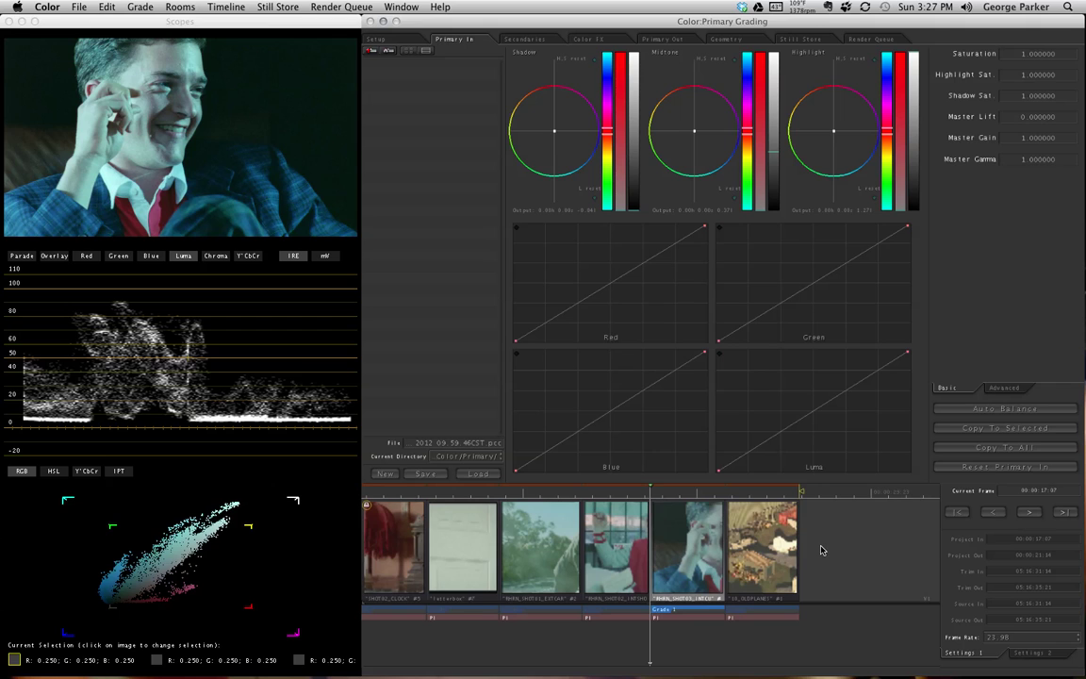
key(Down)
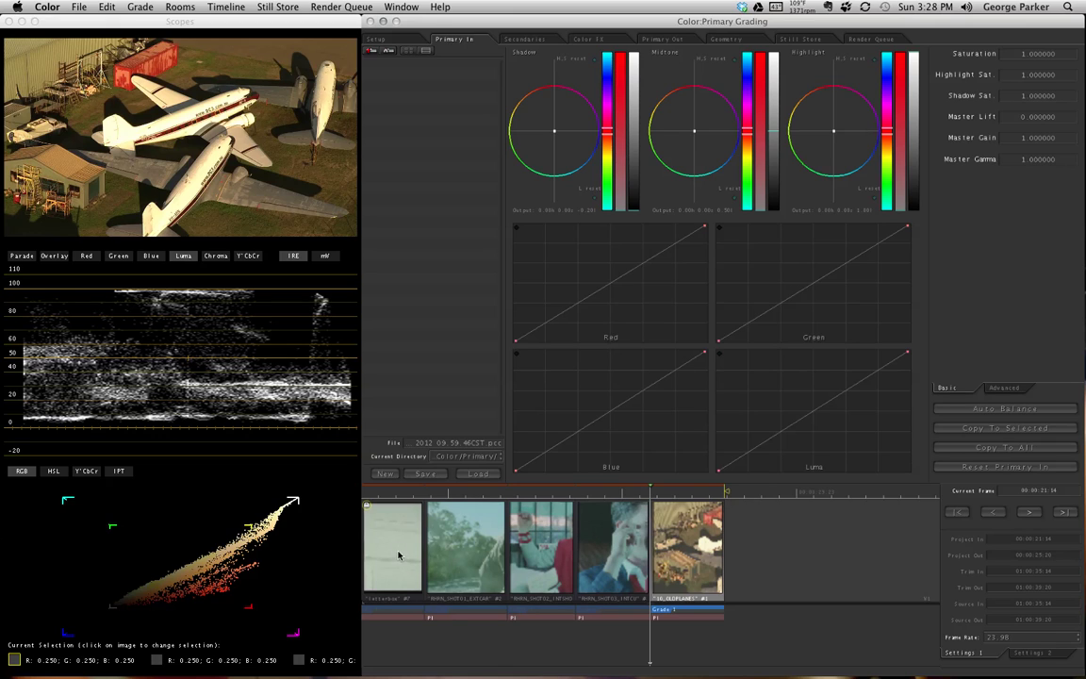
Step: Return to the interior red-jacket shot, reset its Primary In grade and add a midtone control point to the Luma curve
click(562, 543)
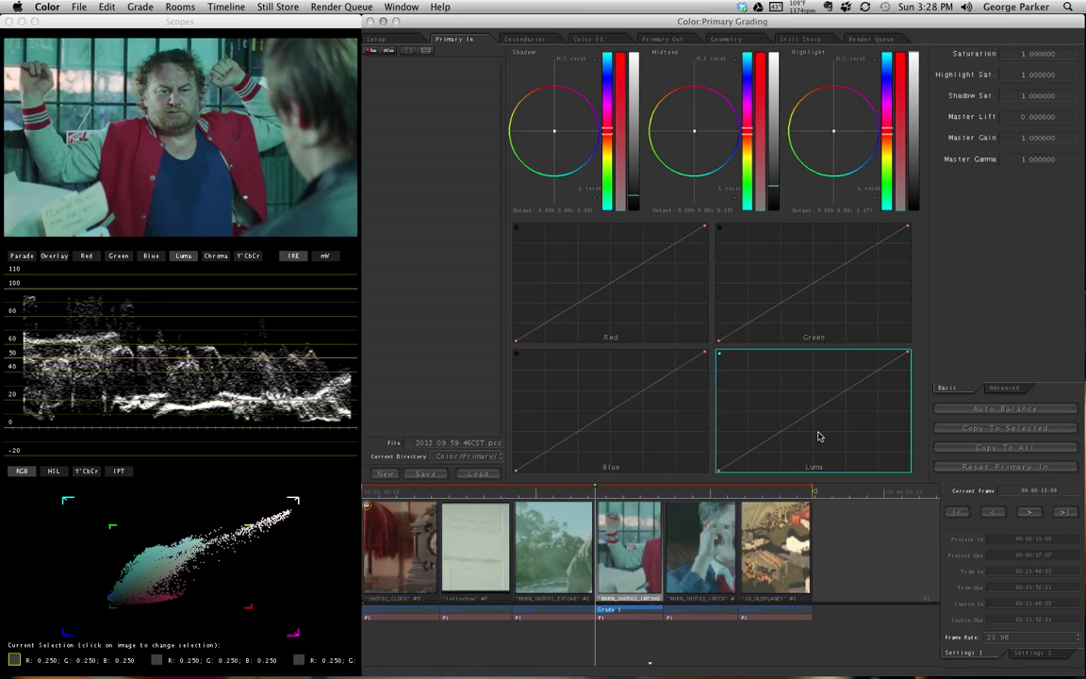
click(973, 468)
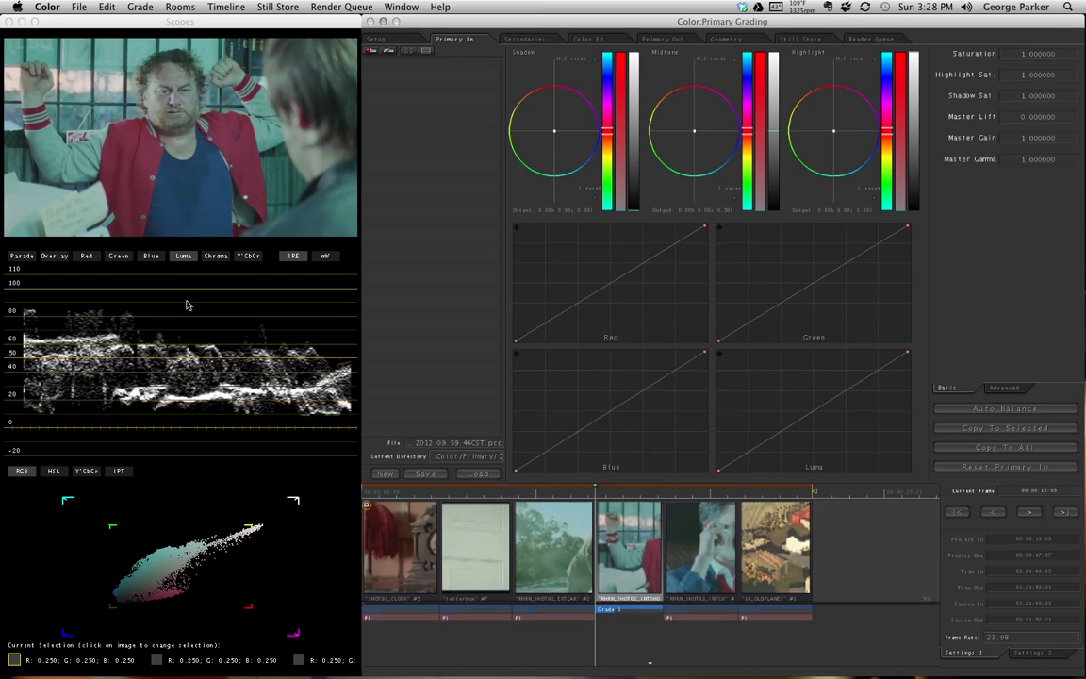
click(808, 417)
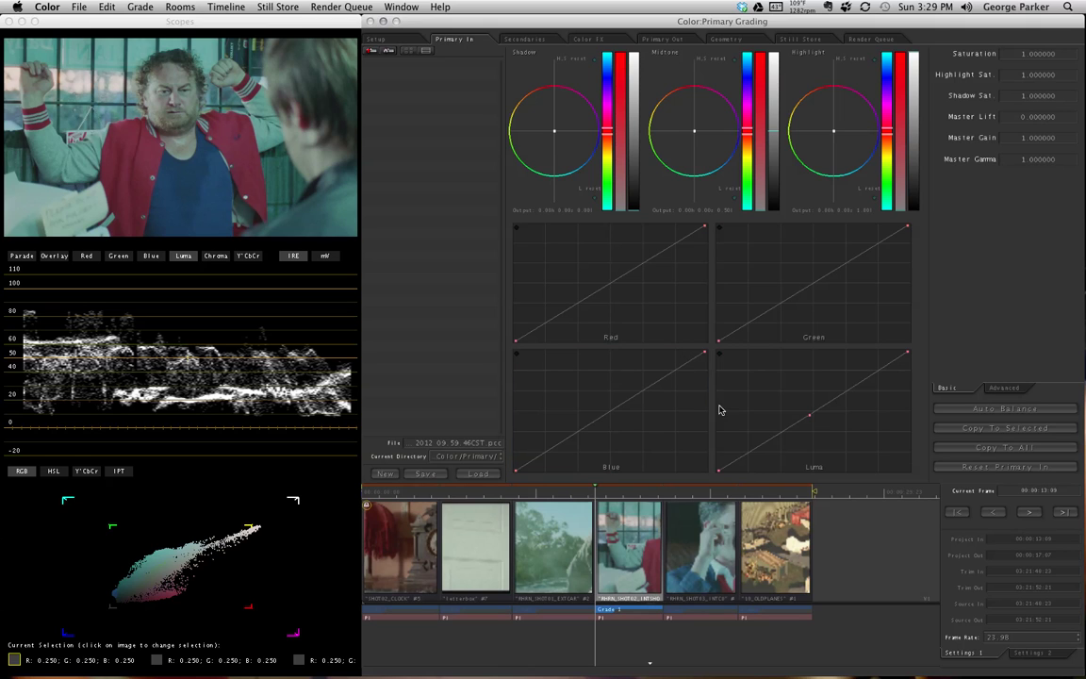
click(787, 426)
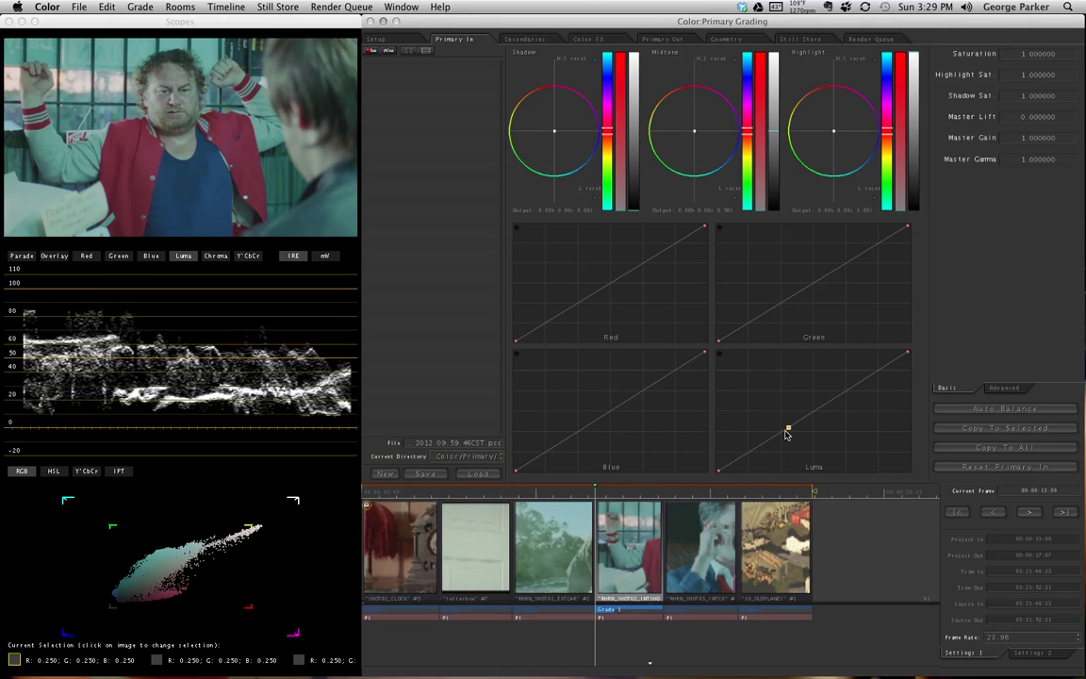
drag(786, 428, 783, 429)
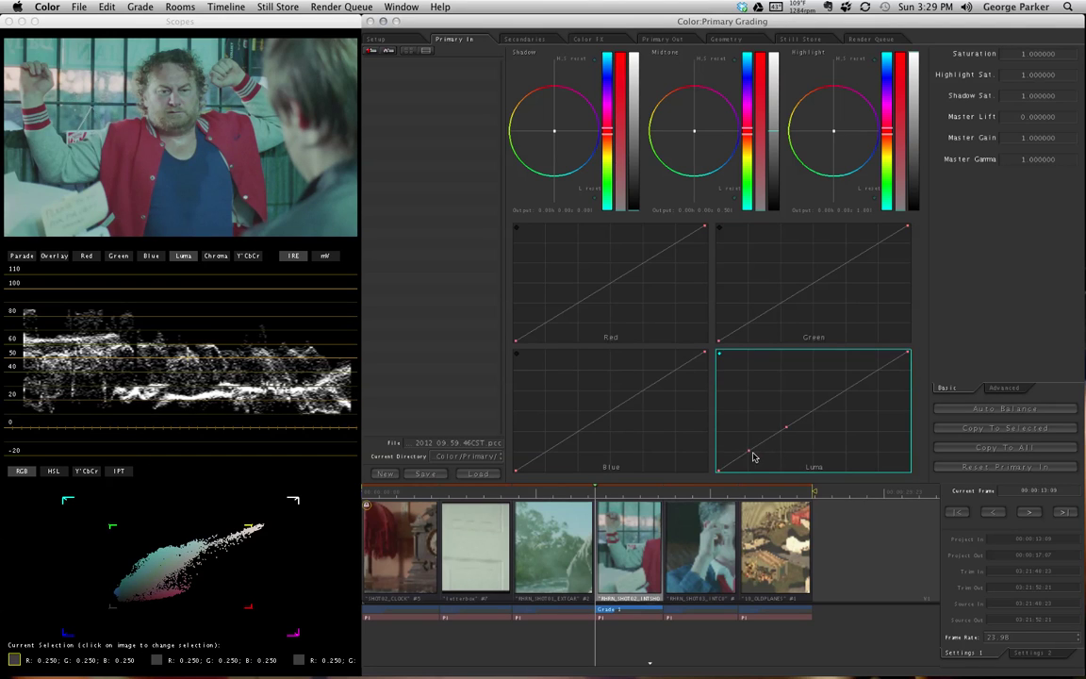
Step: Try reducing contrast on the Luma curve by raising a shadow point and pulling down a highlight point
click(748, 452)
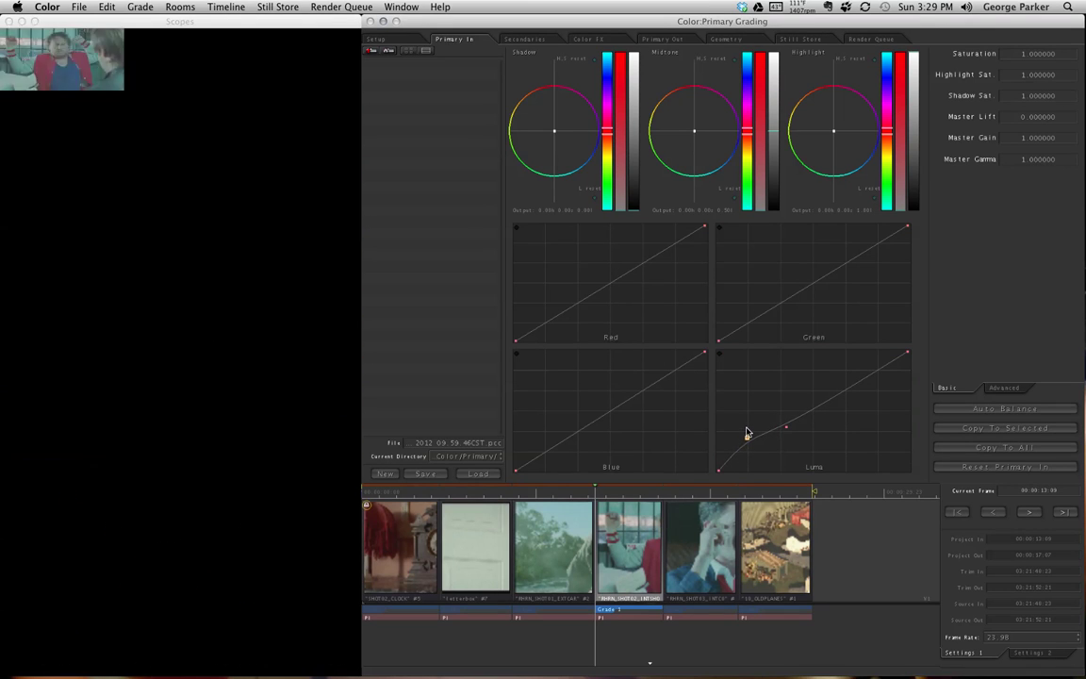
click(747, 438)
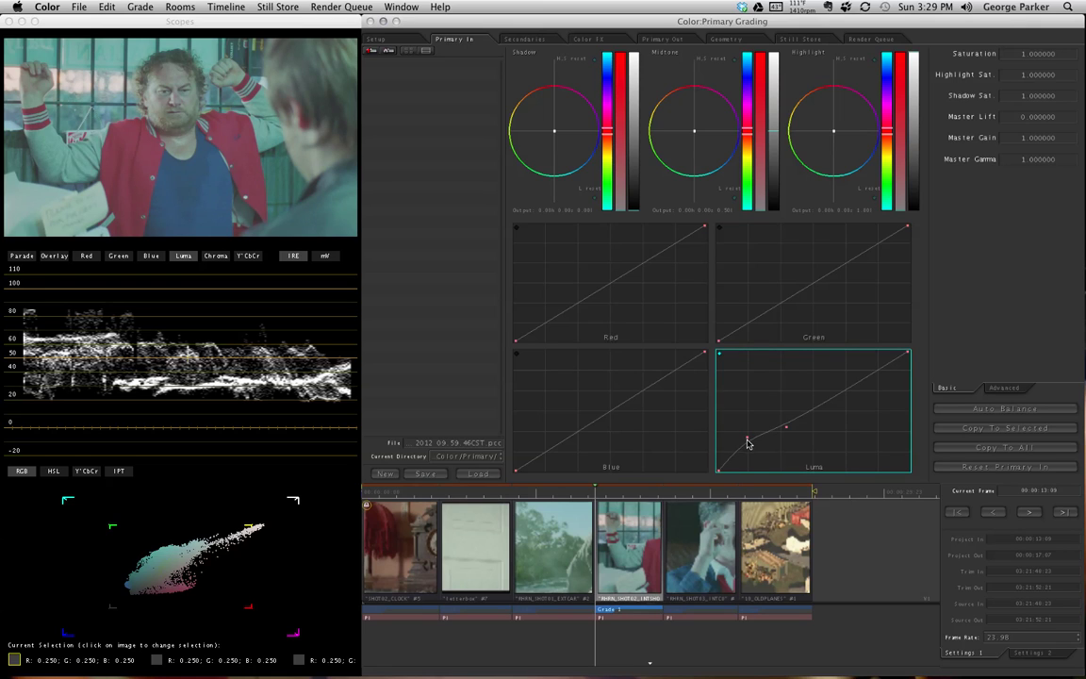
click(851, 389)
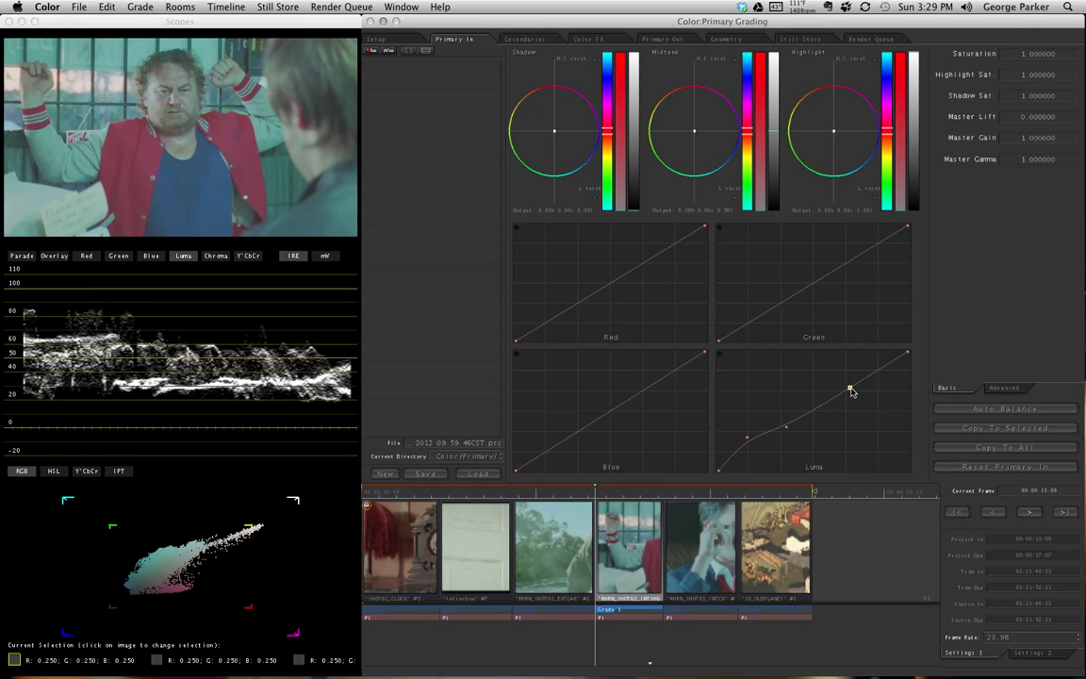
drag(851, 392, 851, 418)
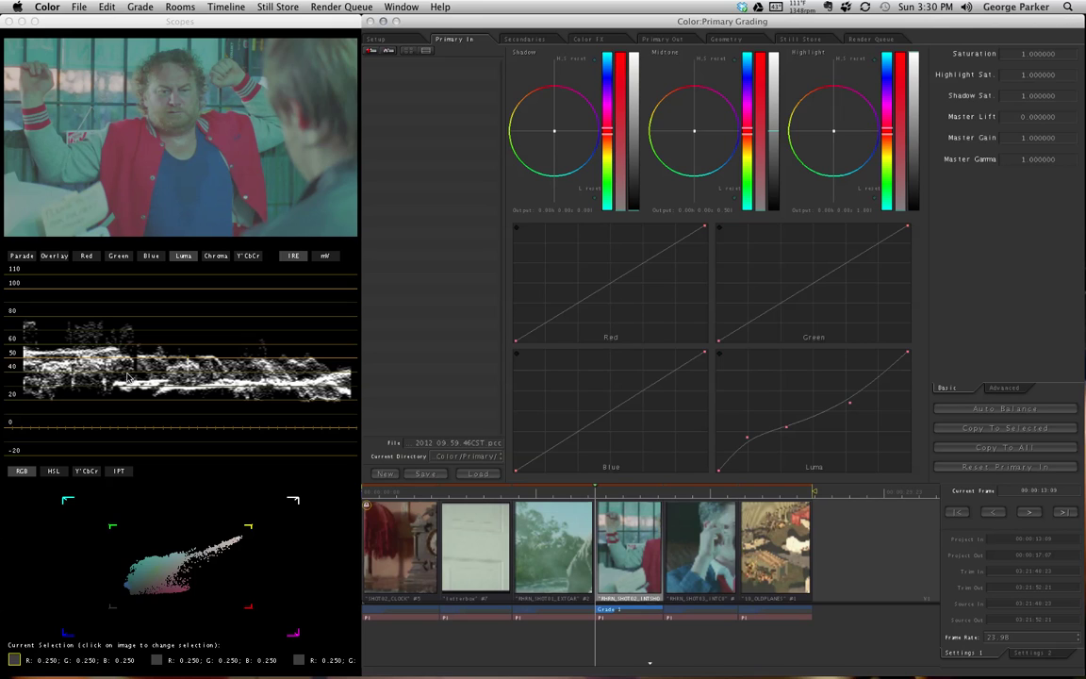
Step: Reset the red-jacket shot's Primary In grade and try an S-shaped Luma curve with a midtone anchor, lowered shadow point and raised highlight point
click(787, 429)
click(1006, 468)
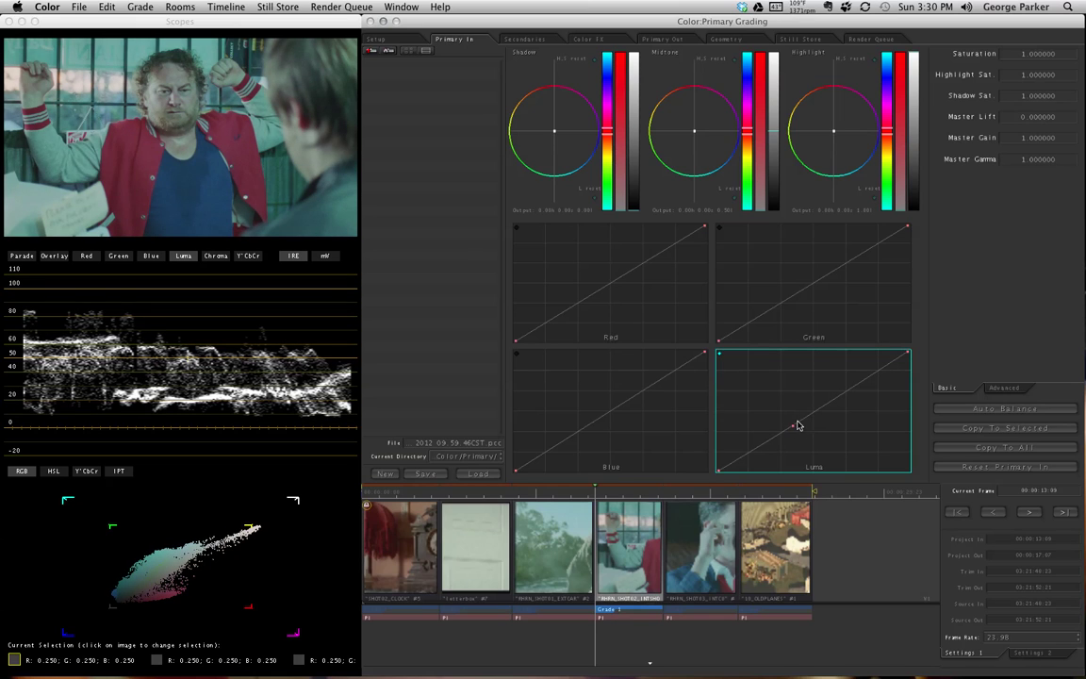
click(760, 448)
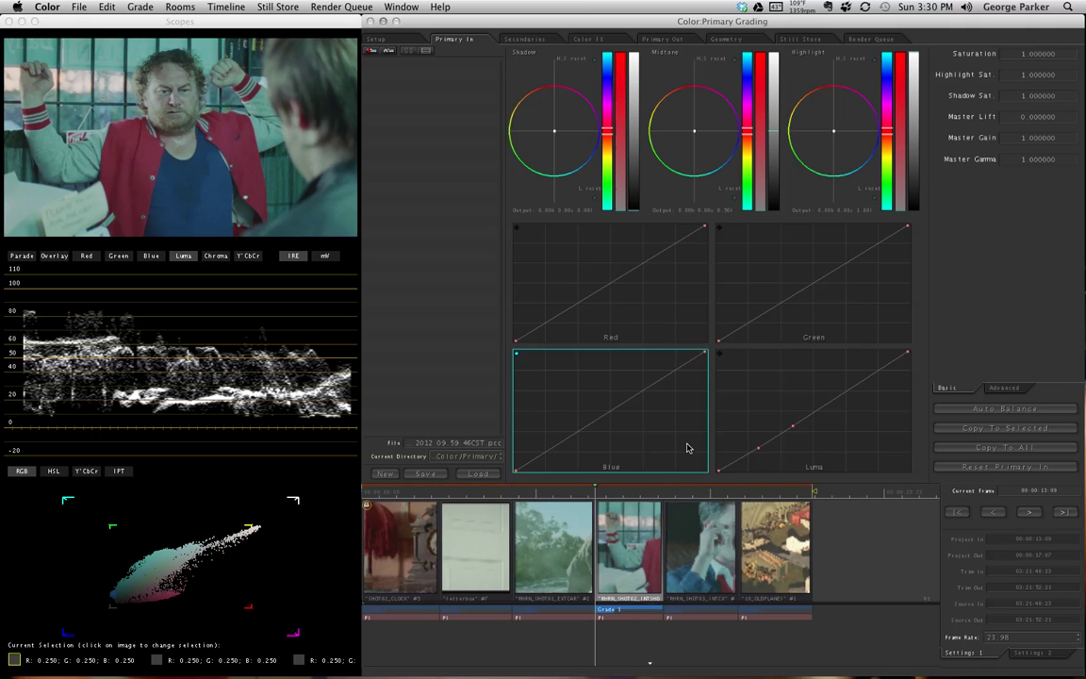
click(759, 453)
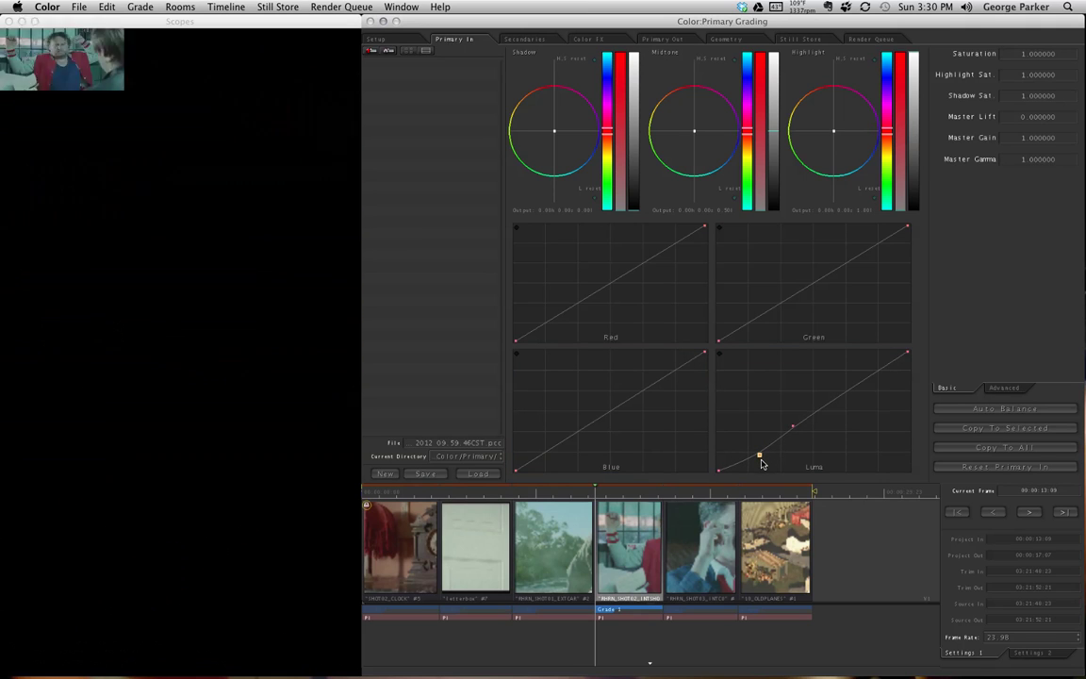
click(829, 406)
drag(828, 405, 824, 381)
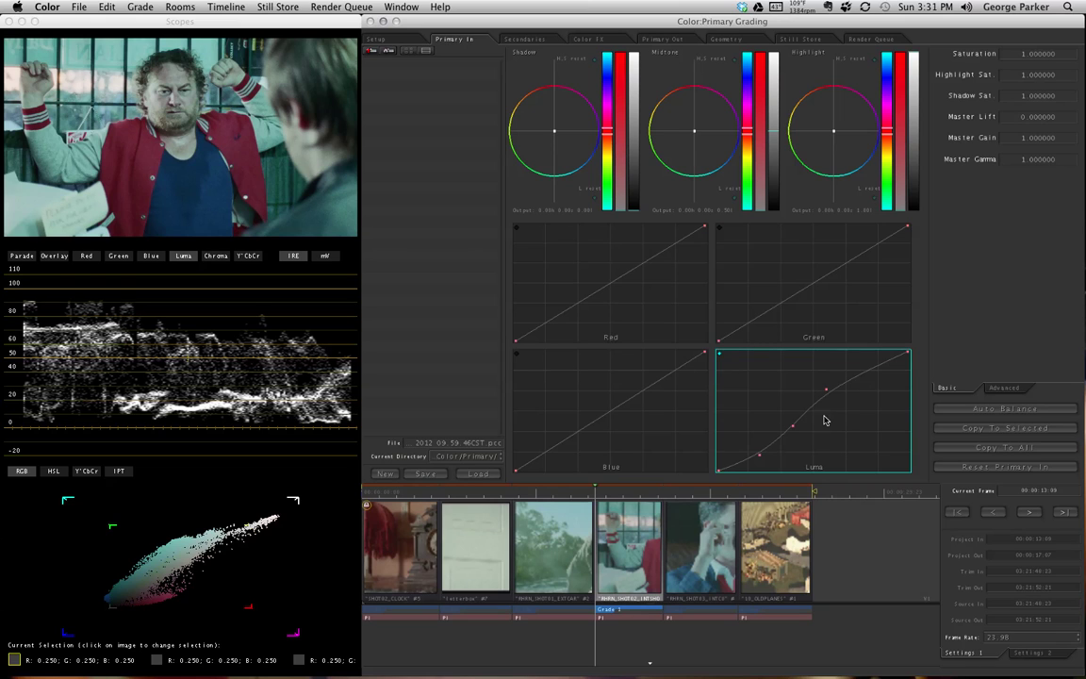
Step: Try an extra upper-highlight control point on the Luma curve, nudge the midtone point up slightly and remove the extra point
mouse_move(871, 375)
mouse_down()
mouse_move(875, 413)
mouse_move(877, 377)
mouse_move(878, 397)
mouse_up()
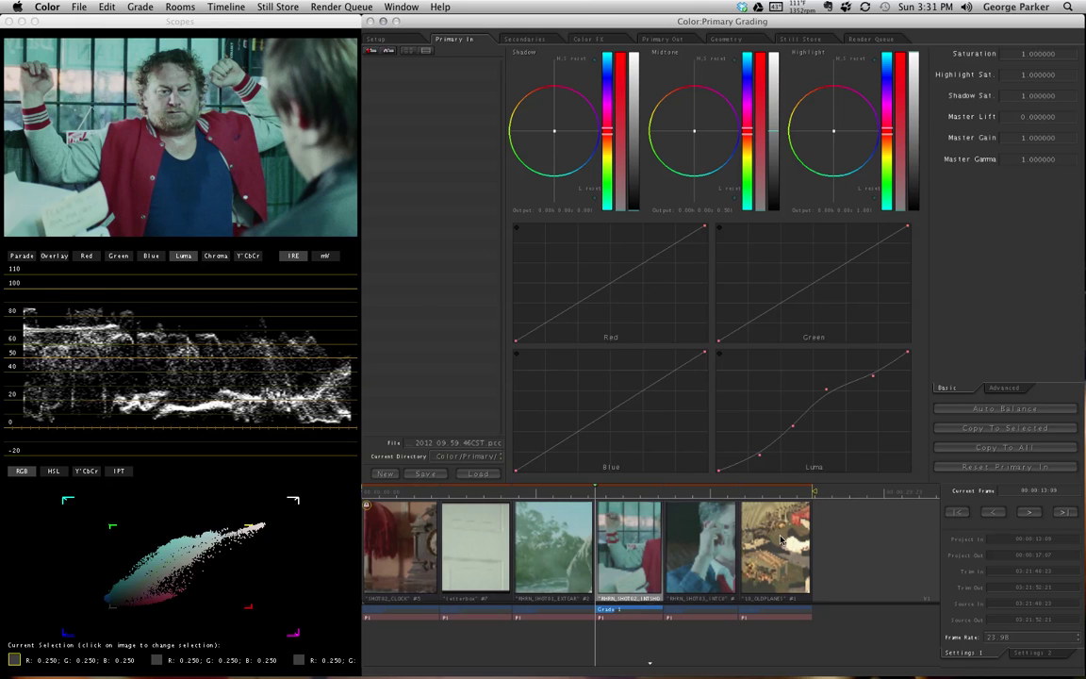
drag(794, 427, 800, 425)
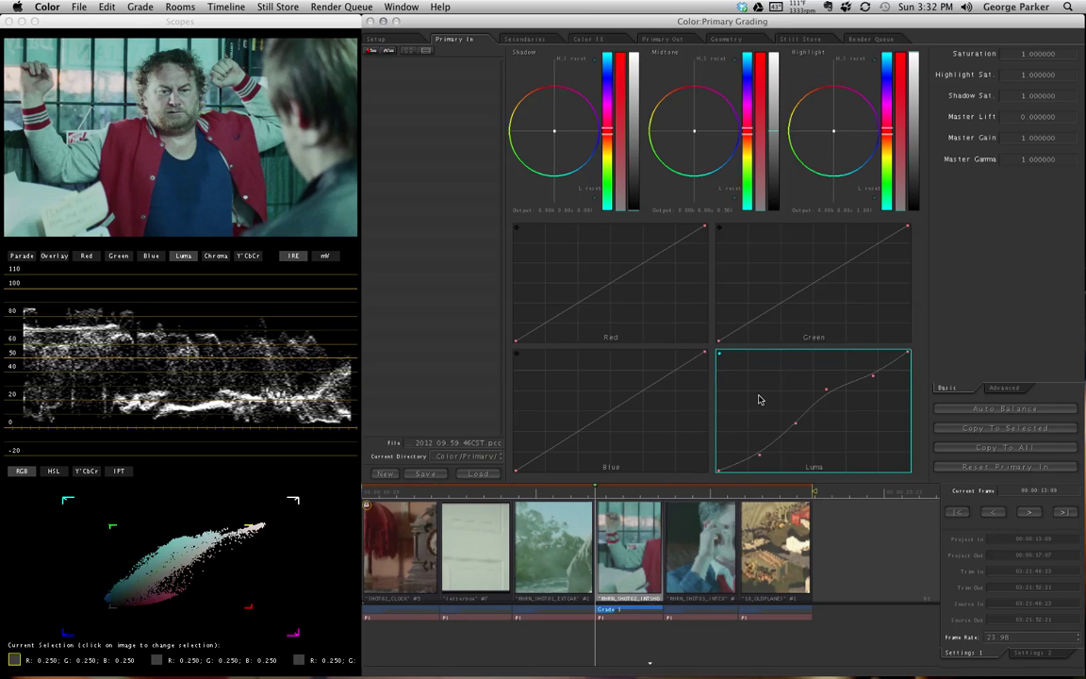
click(795, 424)
drag(874, 378, 876, 573)
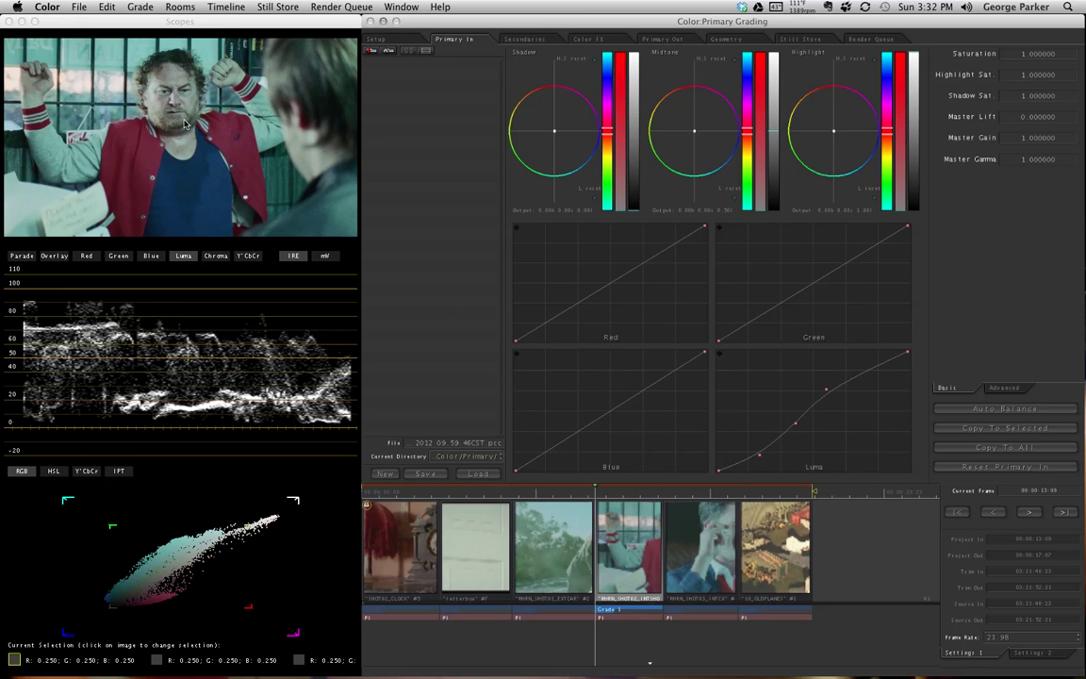
Step: Try flattening the Luma curve by raising its shadow point above the diagonal and pulling its highlight point below it
drag(758, 455, 756, 429)
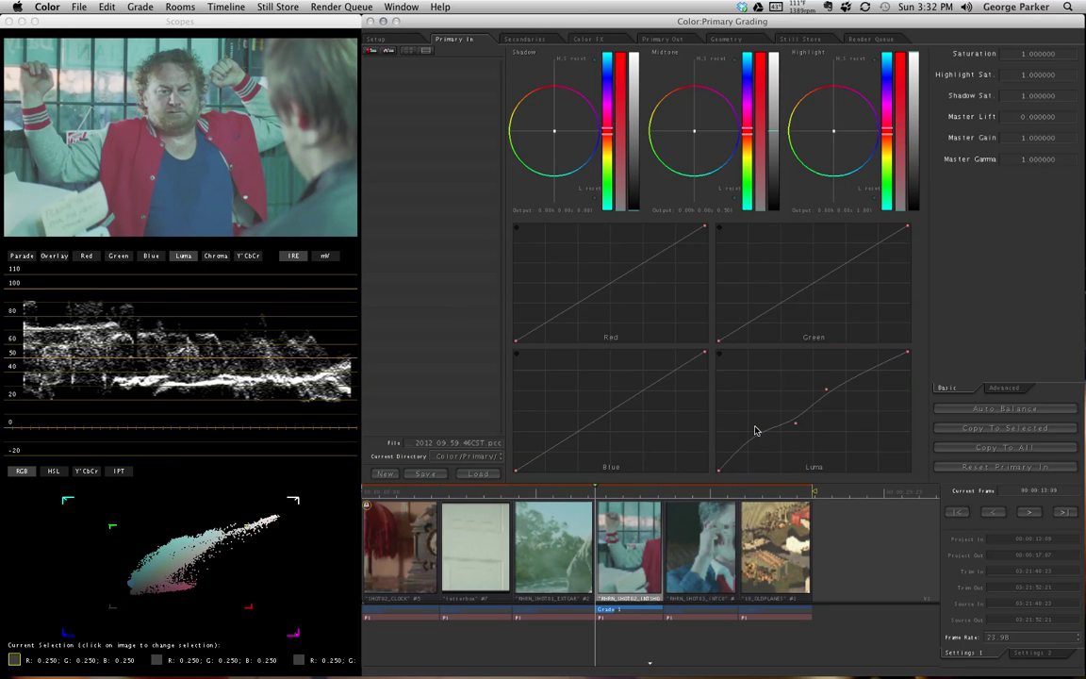
drag(827, 391, 845, 407)
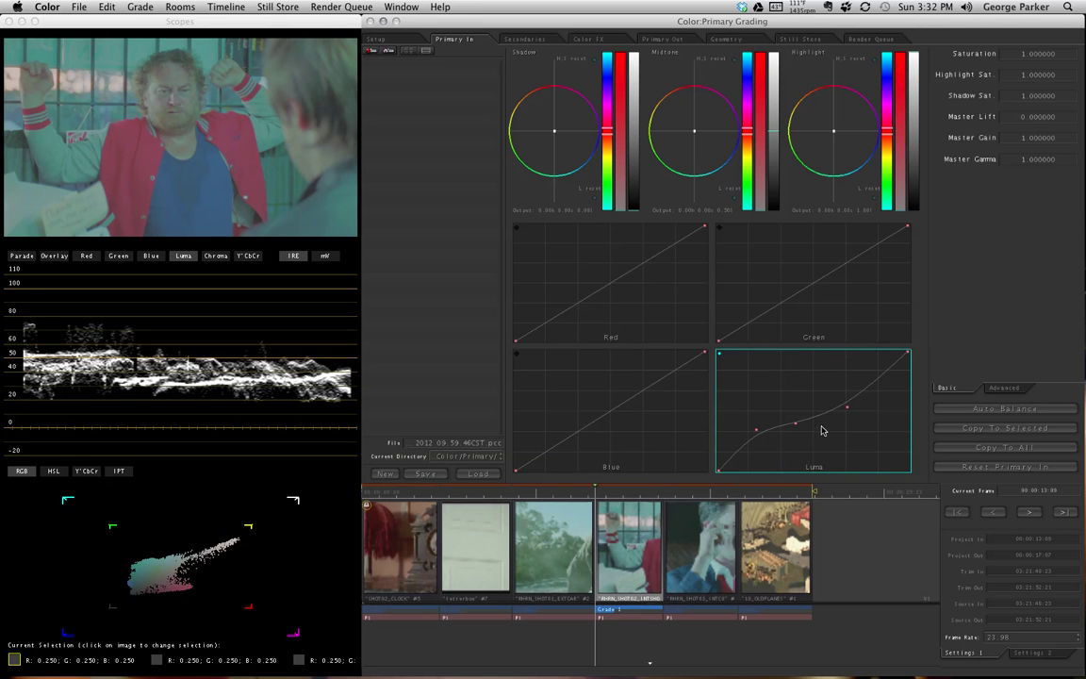
drag(756, 432, 760, 437)
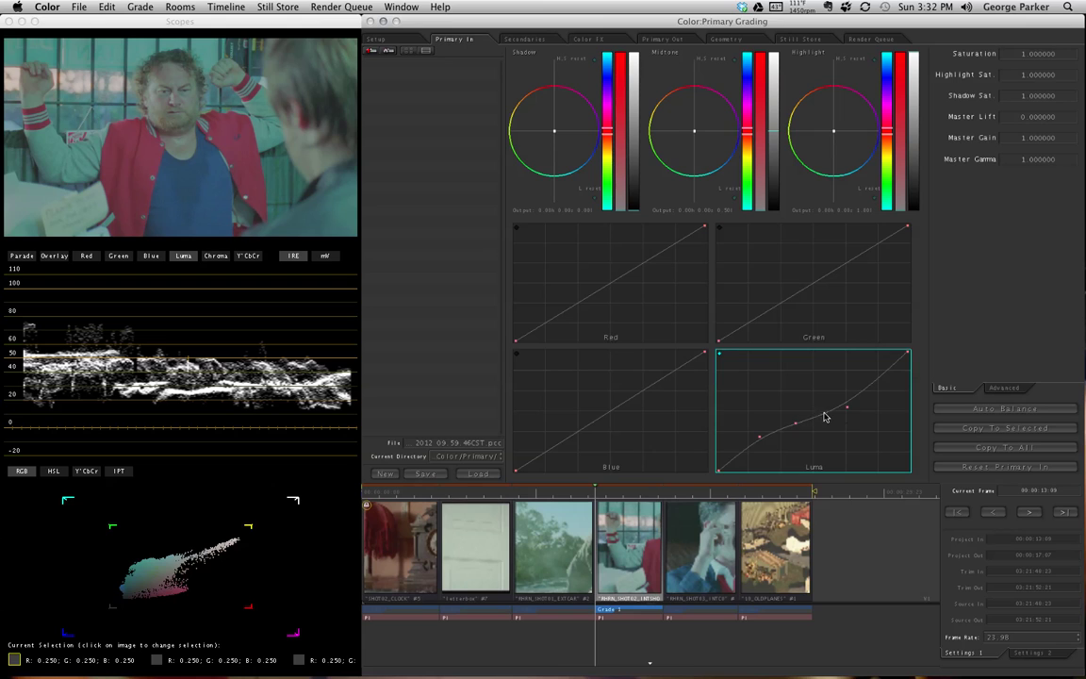
drag(847, 411, 843, 405)
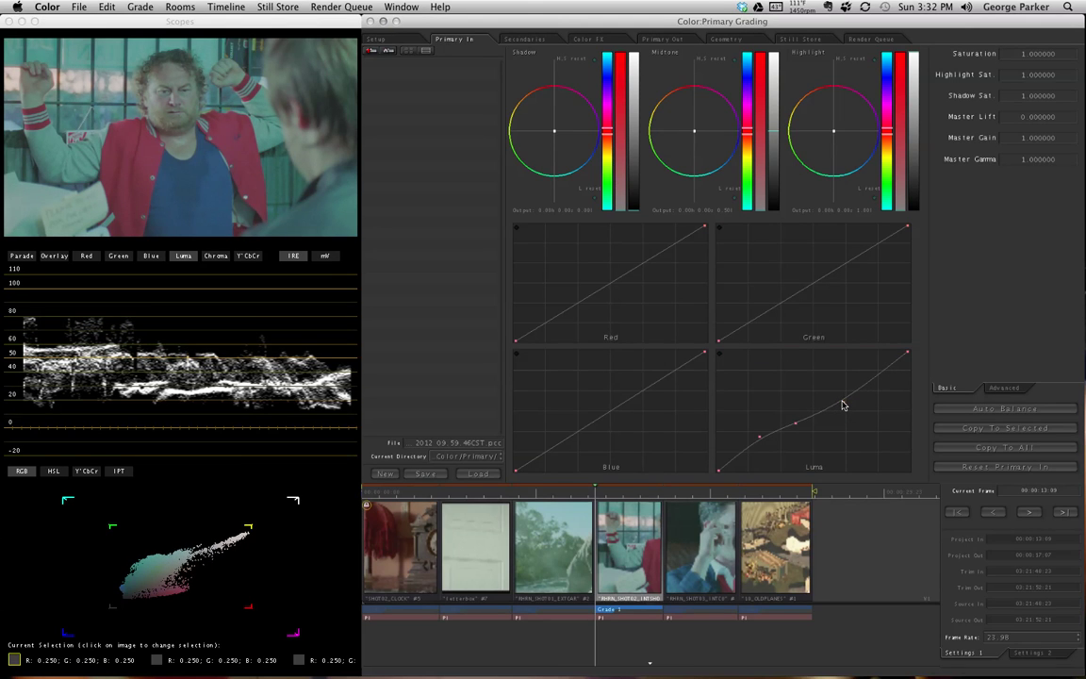
Step: Try shadows at about -0.2, midtones at about 0.6 and highlights at about 1.2, and reset the Primary In grade
drag(633, 174, 633, 193)
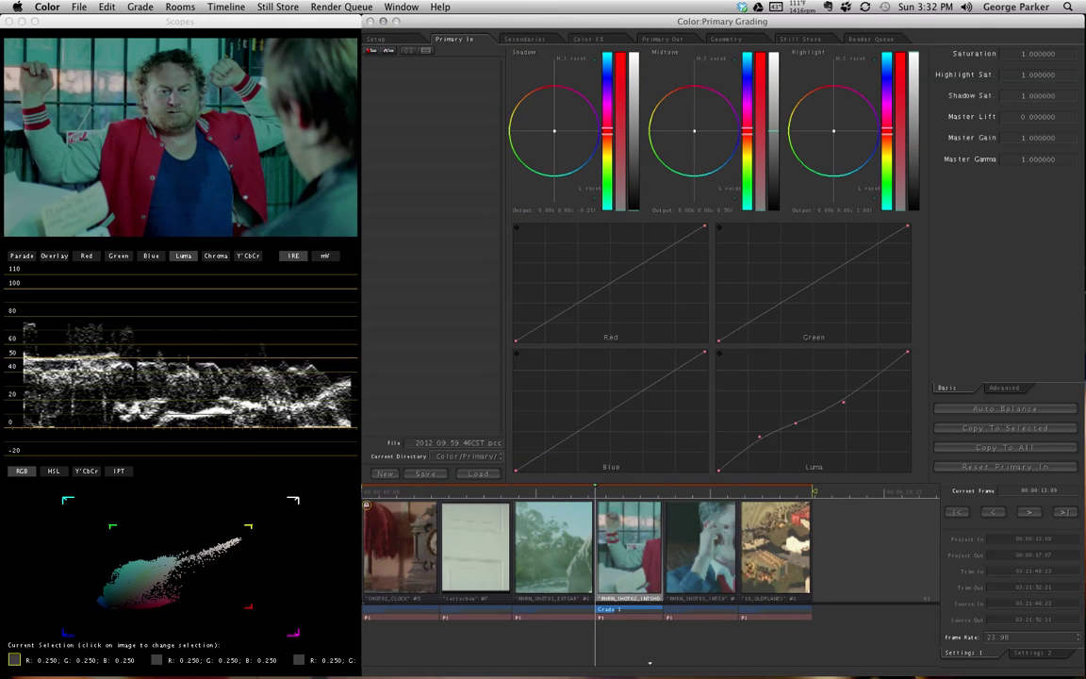
drag(906, 132, 913, 147)
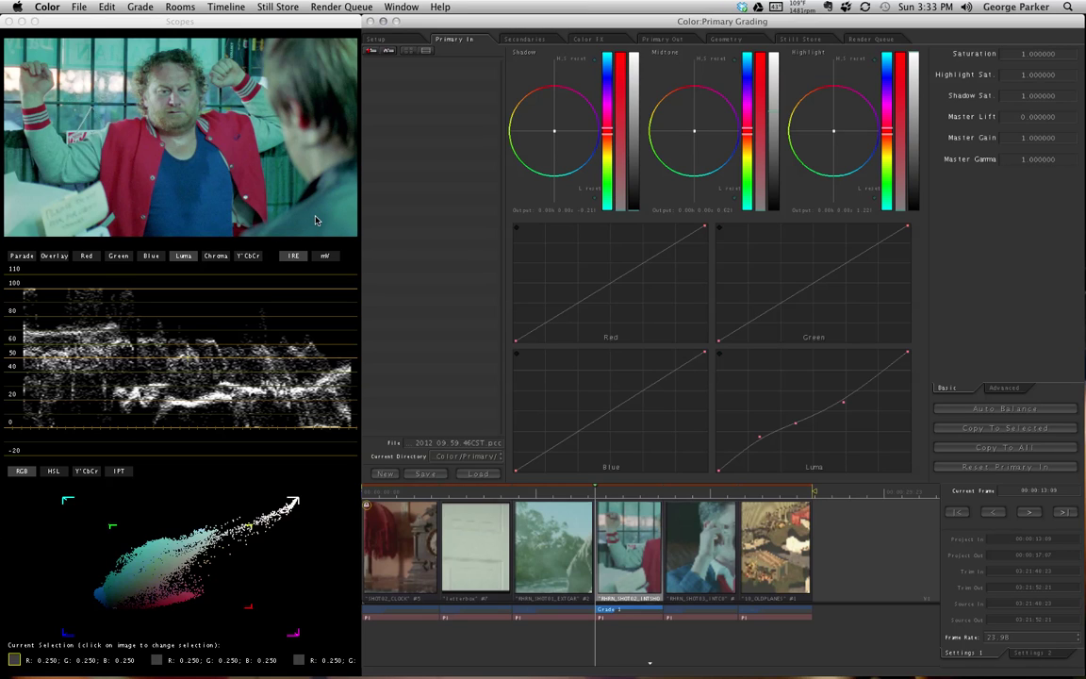
click(997, 467)
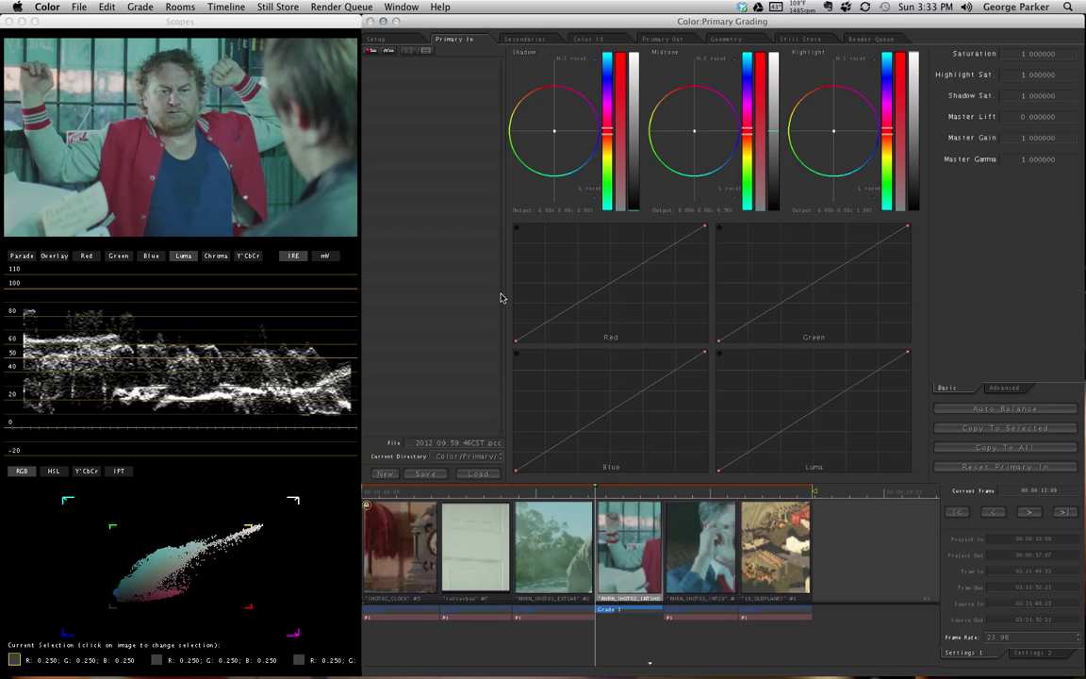